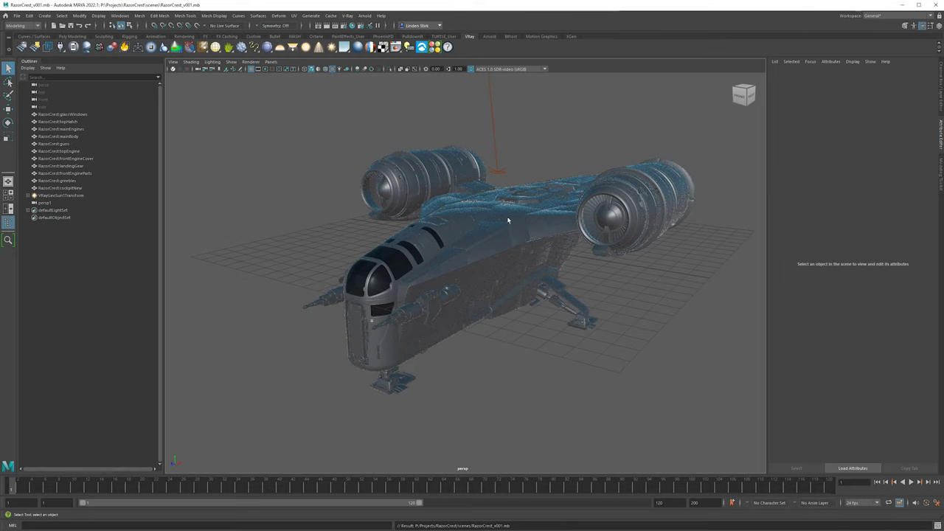
# Step: Start the V-Ray viewport IPR and orbit to view the ship's side and front
pyautogui.click(173, 68)
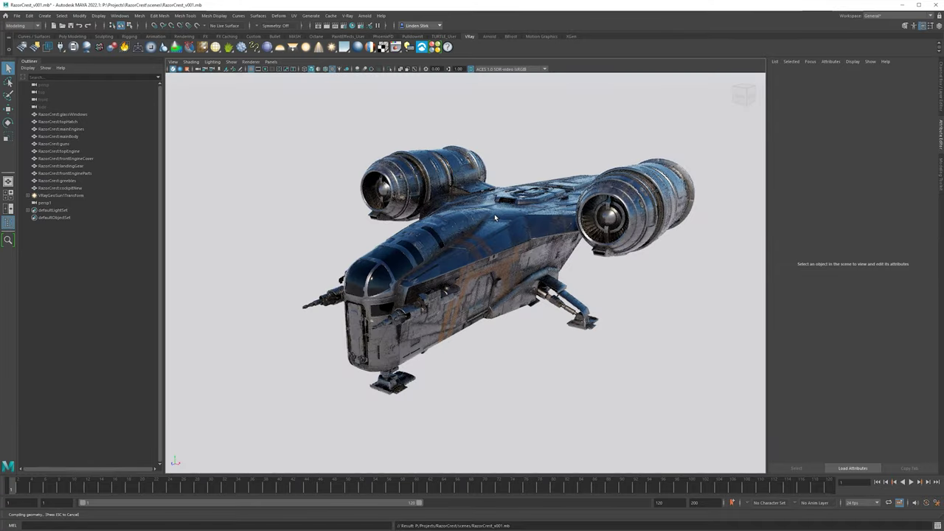
pyautogui.keyDown('alt'); pyautogui.moveTo(444, 224); pyautogui.dragTo(590, 221); pyautogui.keyUp('alt')
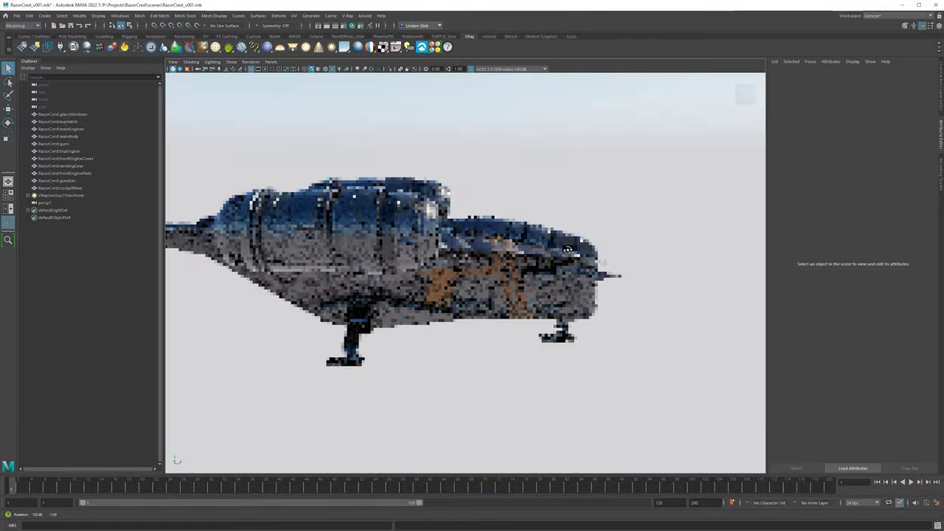
pyautogui.moveTo(590, 221)
pyautogui.keyDown('alt'); pyautogui.mouseDown(button='right')
pyautogui.moveTo(610, 236)
pyautogui.moveTo(606, 227)
pyautogui.mouseUp(button='right'); pyautogui.keyUp('alt')
pyautogui.keyDown('alt'); pyautogui.moveTo(606, 227); pyautogui.dragTo(443, 236); pyautogui.keyUp('alt')
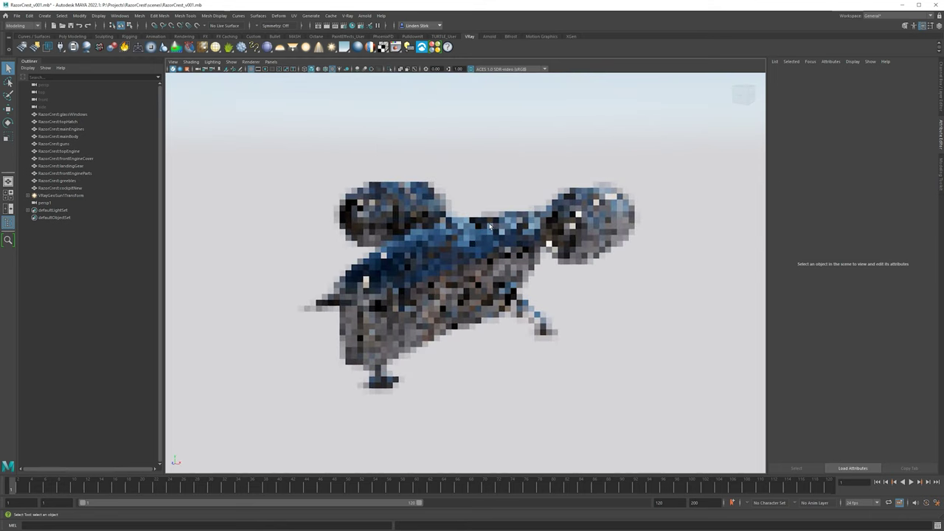
# Step: Select the main body, turn the Viewport IPR off, and clear the selection
pyautogui.click(443, 251)
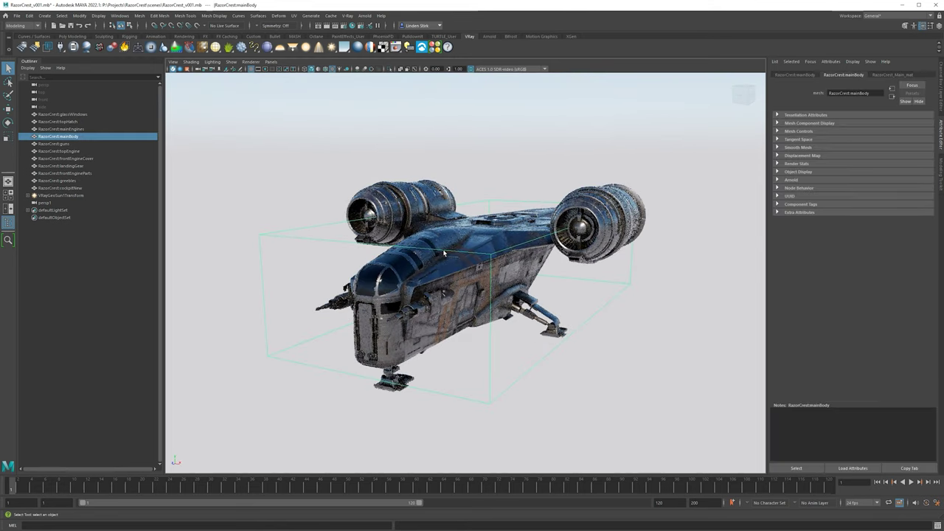
pyautogui.click(173, 69)
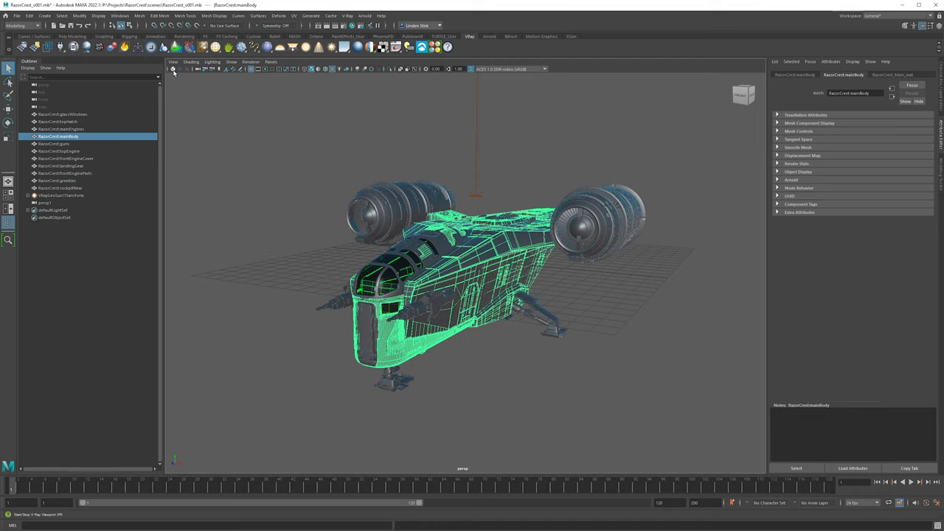
pyautogui.click(384, 150)
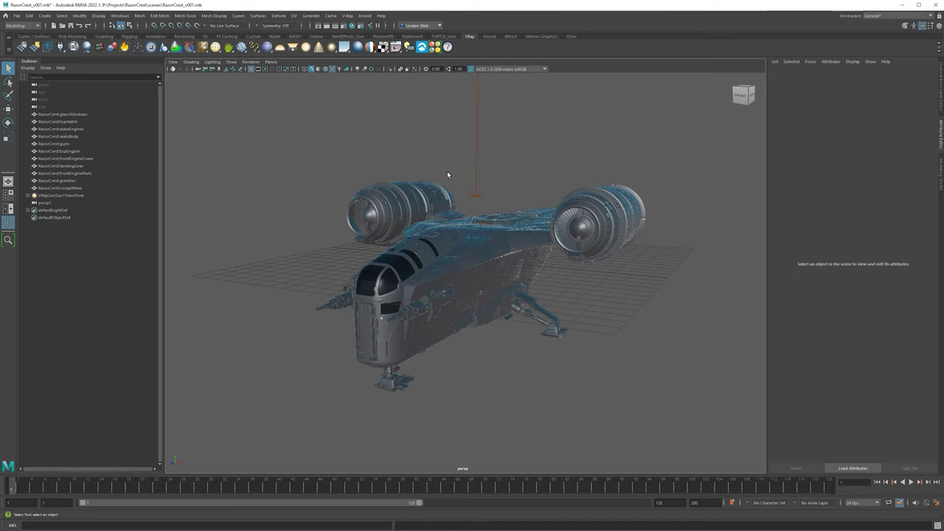
# Step: Open the V-Ray Frame Buffer from the V-Ray shelf and move it up and left
pyautogui.click(352, 17)
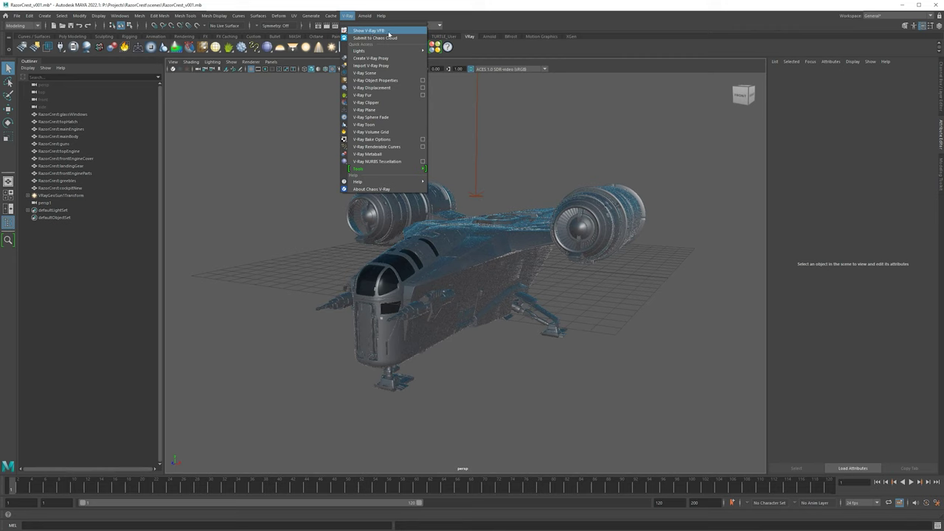
pyautogui.click(346, 15)
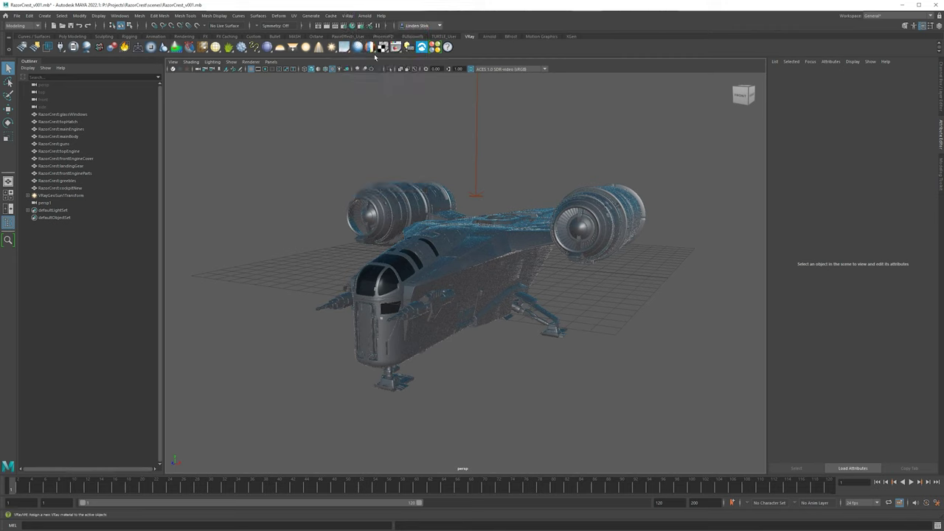
pyautogui.click(396, 46)
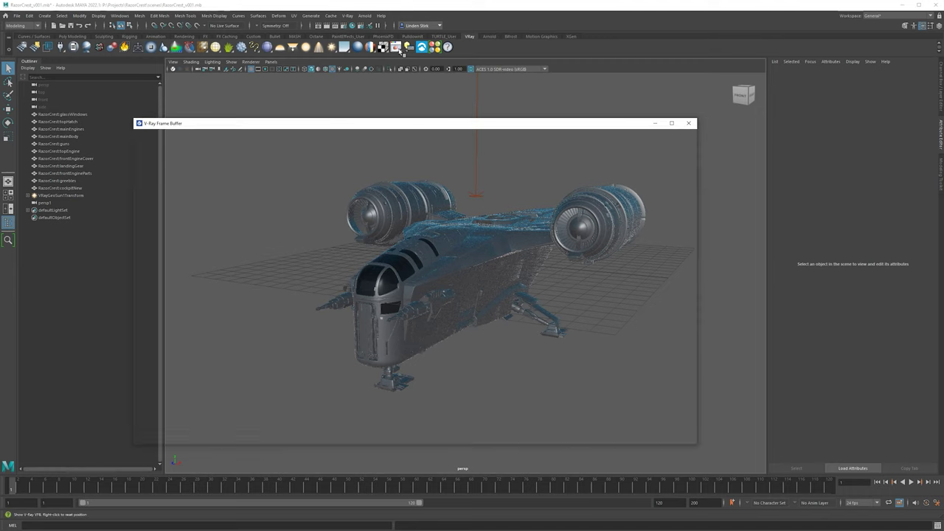
pyautogui.moveTo(505, 127); pyautogui.dragTo(457, 61)
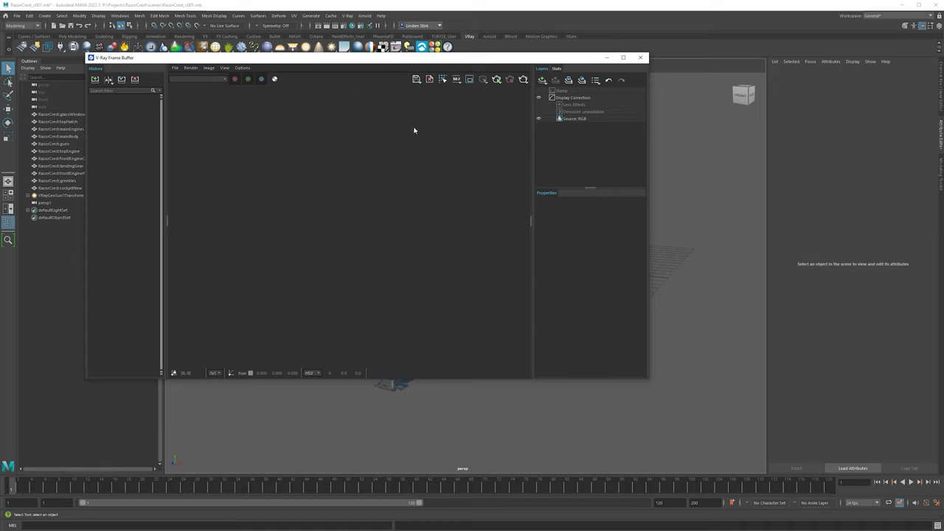
# Step: Render the Razor Crest at 960 x 540 into the frame buffer and enlarge the window
pyautogui.click(498, 80)
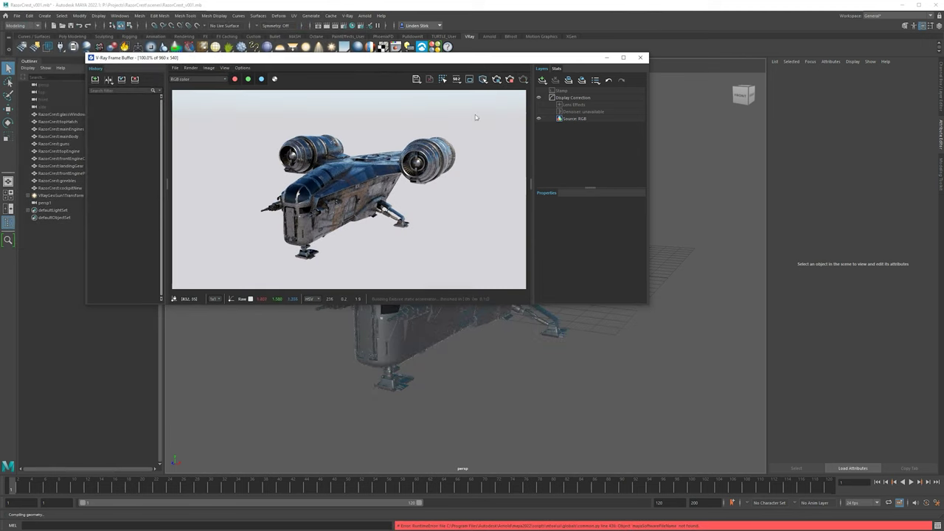
pyautogui.moveTo(648, 303); pyautogui.dragTo(759, 388)
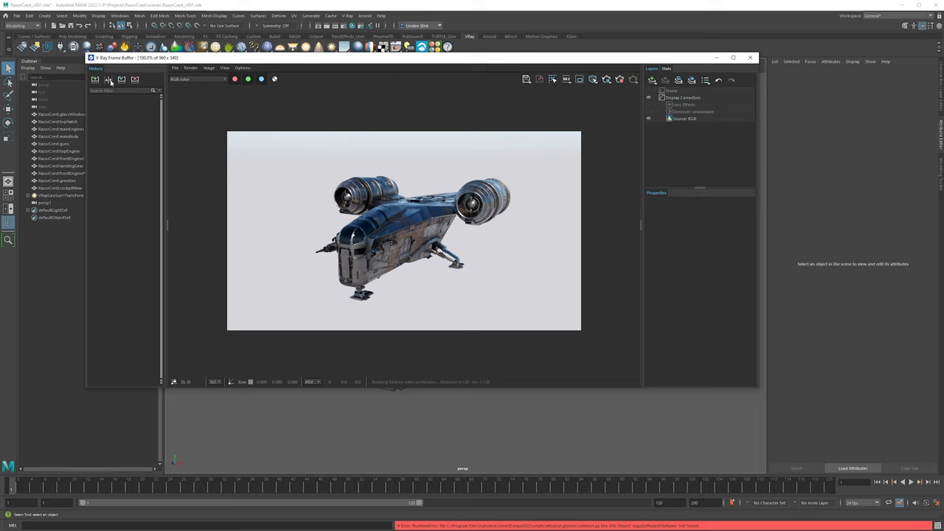
pyautogui.click(242, 68)
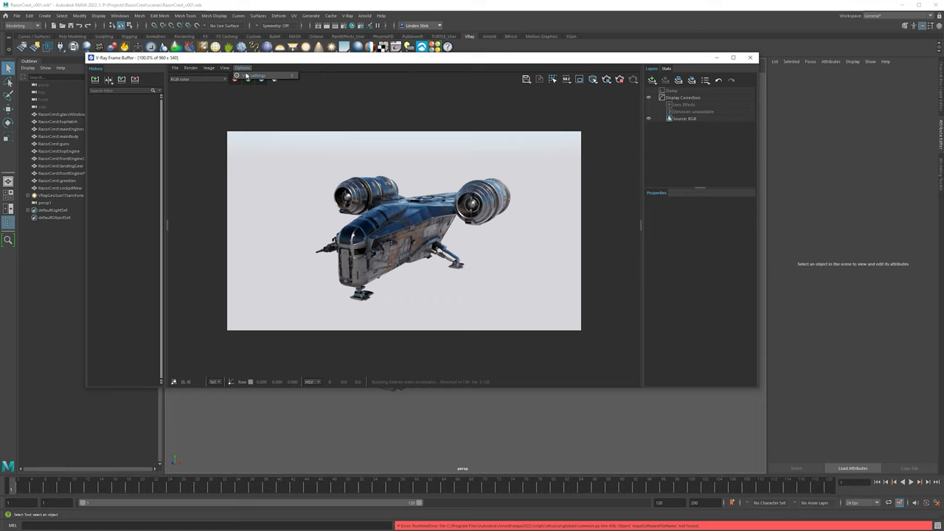
pyautogui.click(254, 75)
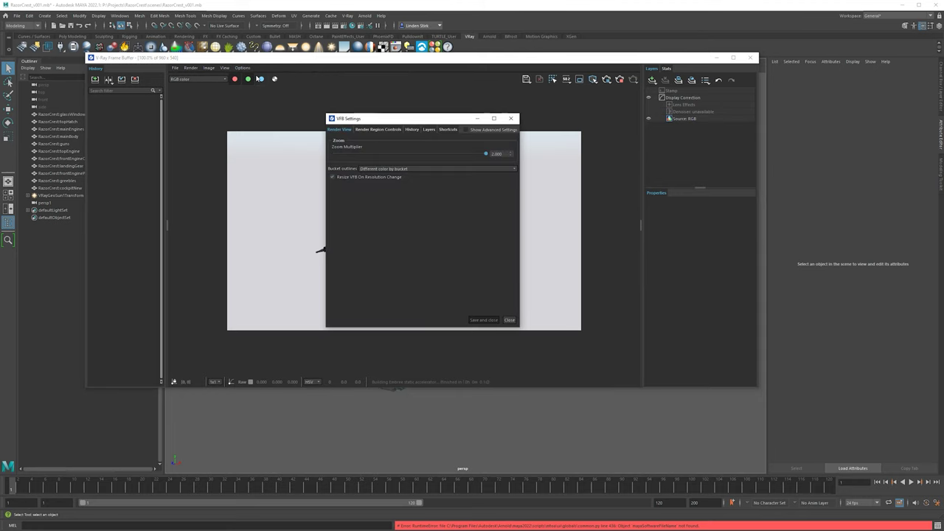
pyautogui.click(413, 130)
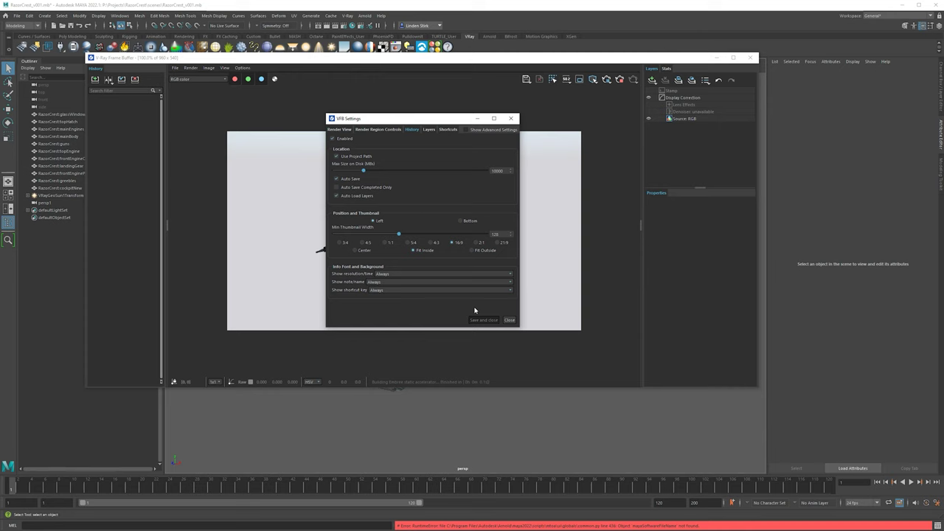
pyautogui.click(473, 130)
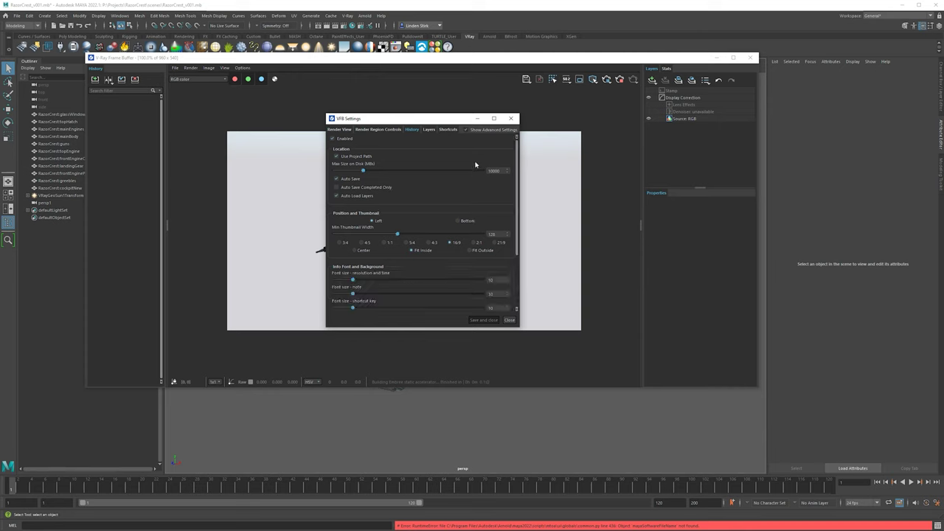
pyautogui.moveTo(517, 177); pyautogui.dragTo(520, 244)
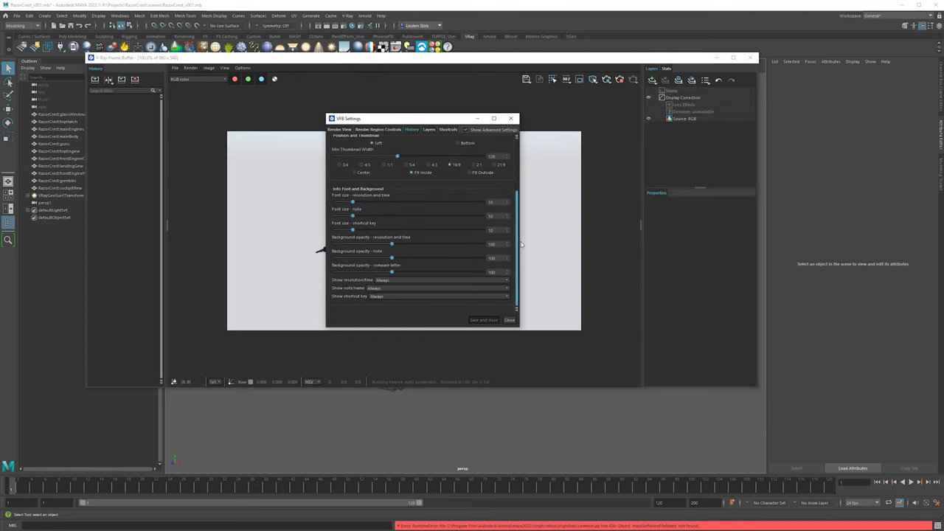
pyautogui.scroll(3, 479, 236)
pyautogui.click(429, 130)
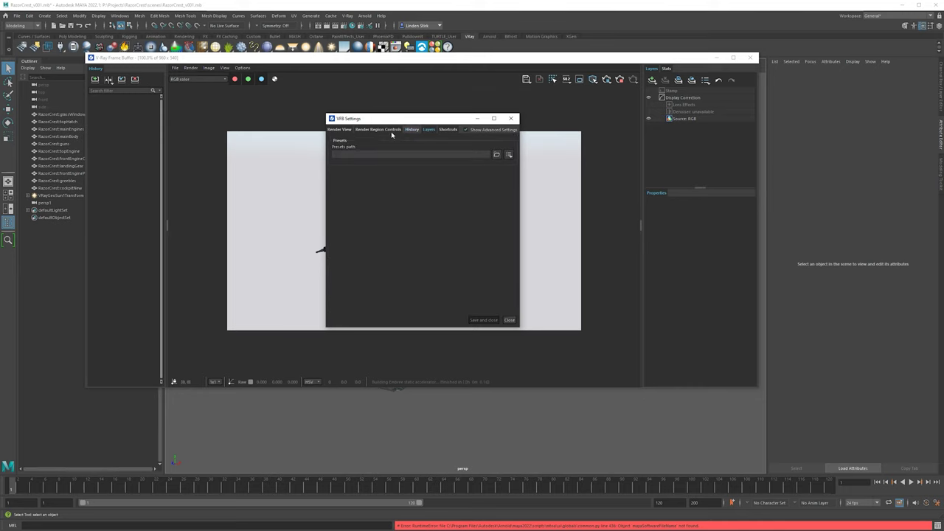
pyautogui.click(380, 130)
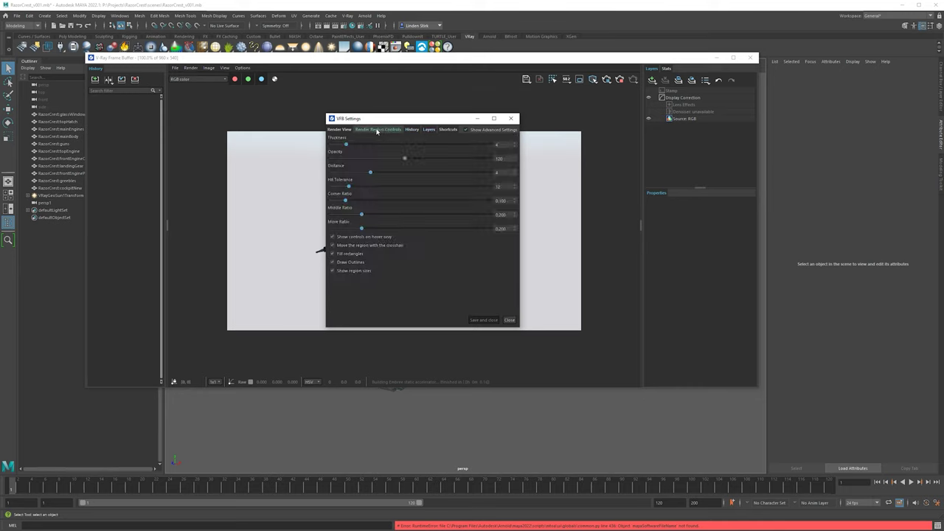
pyautogui.click(338, 130)
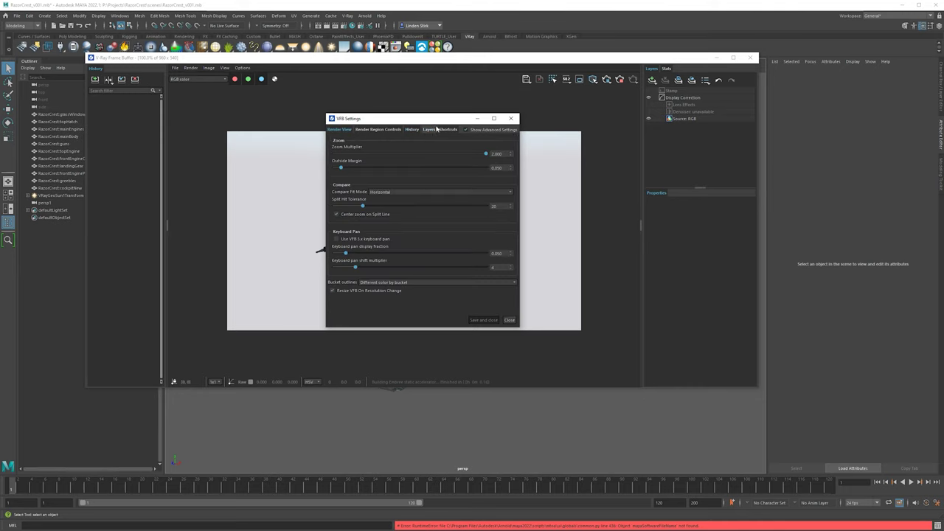
pyautogui.click(411, 130)
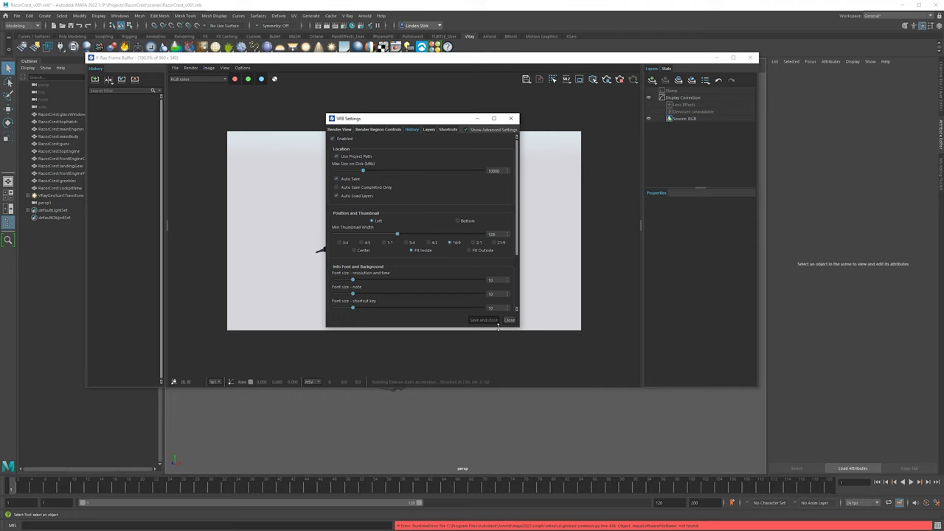
pyautogui.click(508, 320)
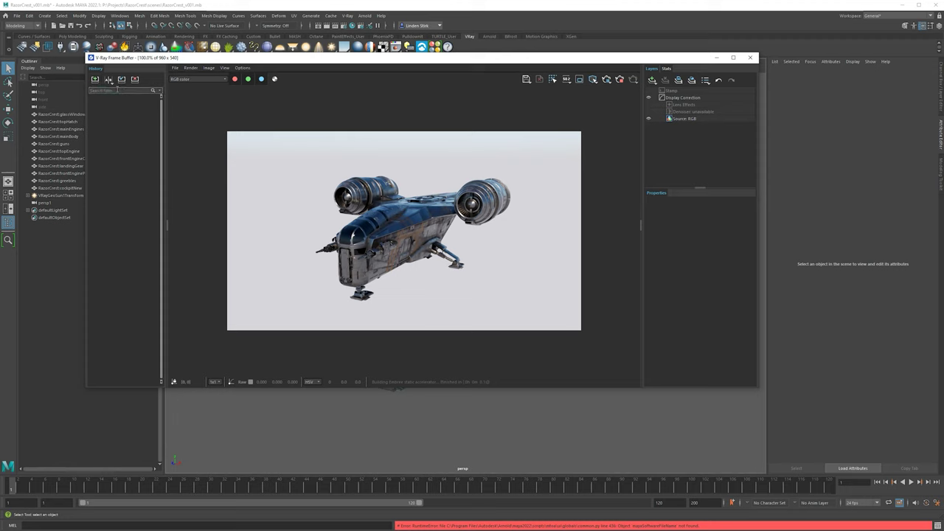
# Step: Store the current render in history and set the V-Ray sun intensity multiplier to 2
pyautogui.click(95, 80)
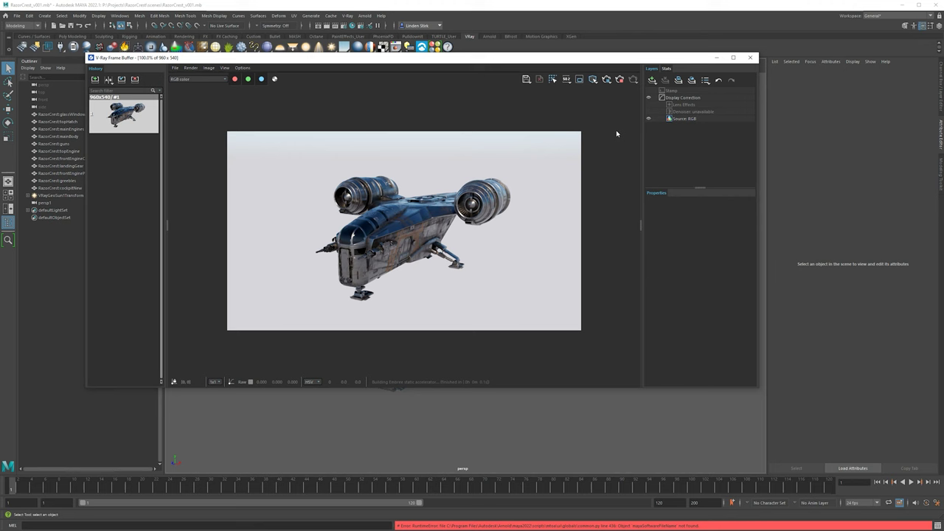
pyautogui.moveTo(637, 66); pyautogui.dragTo(579, 225)
pyautogui.moveTo(568, 284); pyautogui.dragTo(550, 256)
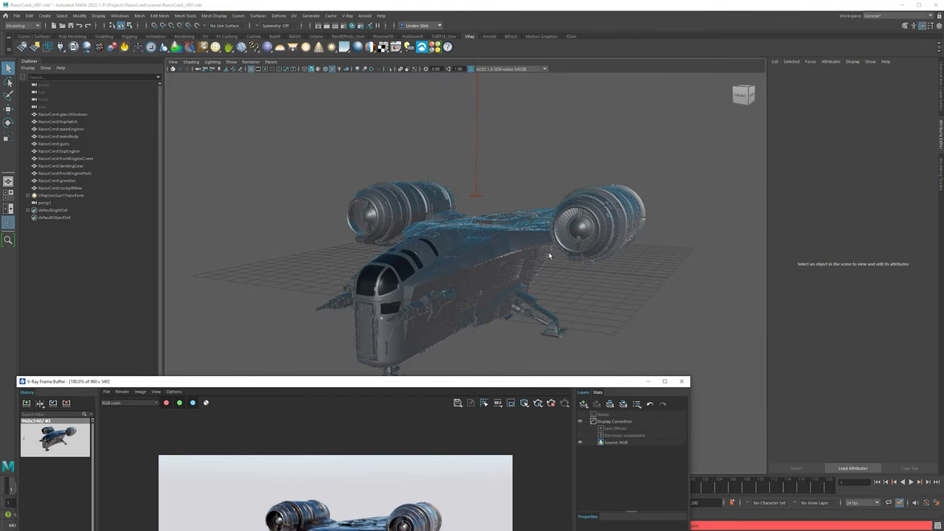
pyautogui.click(476, 104)
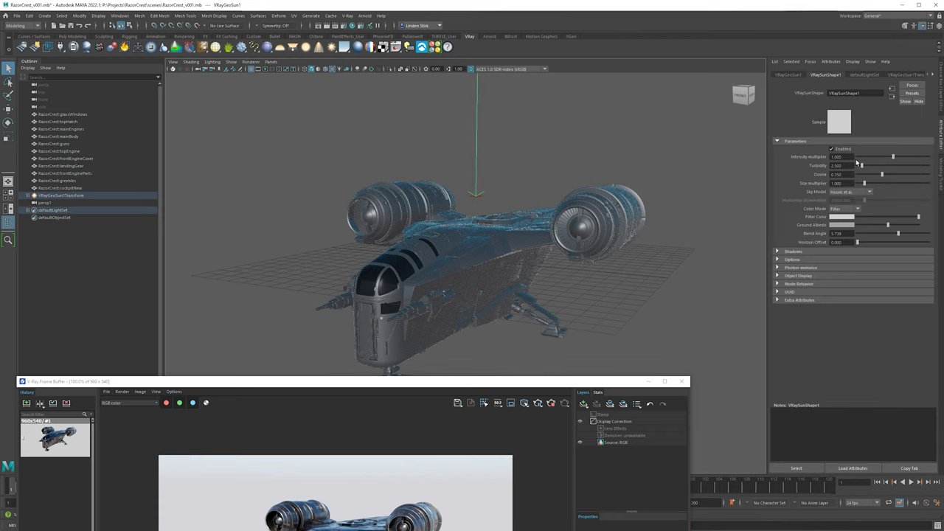
pyautogui.click(836, 157)
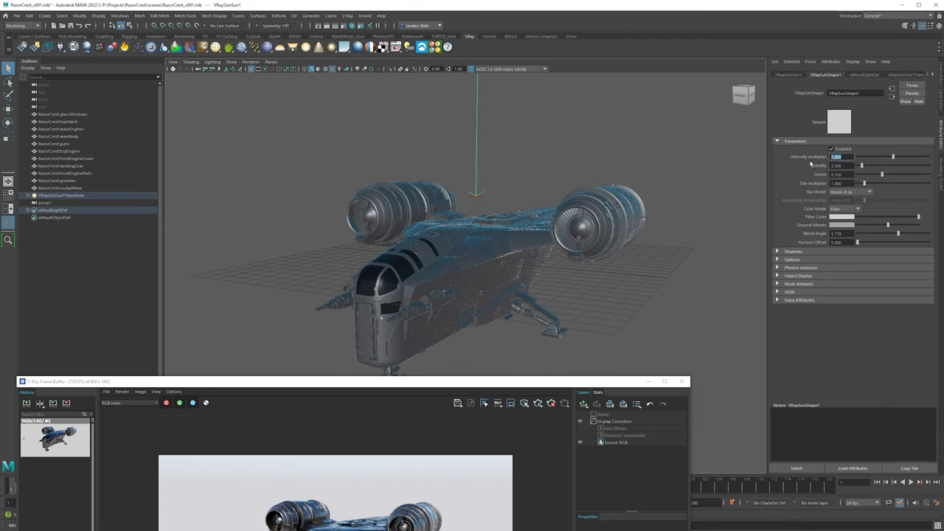
pyautogui.write('2')
pyautogui.press('Return')
# Step: Set the sun's Sky Model to Improved and store the updated render in history
pyautogui.moveTo(640, 378); pyautogui.dragTo(668, 84)
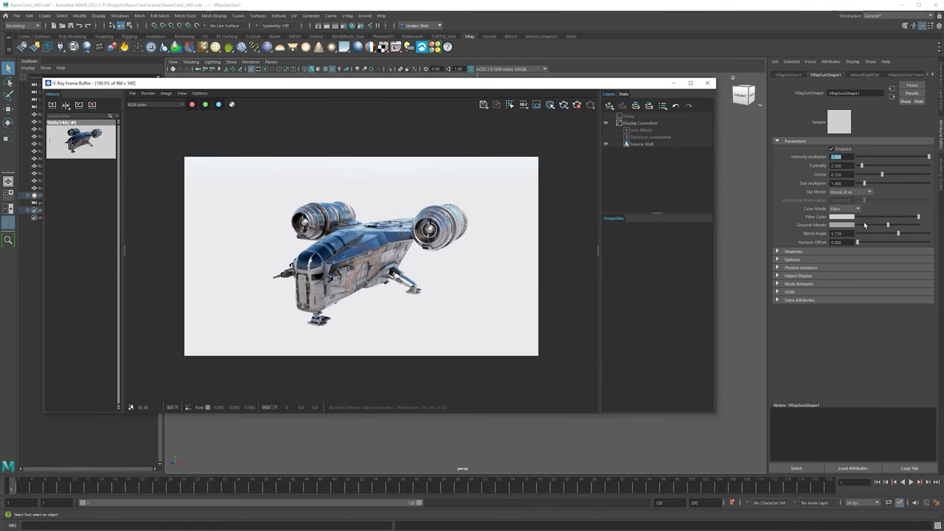
pyautogui.click(848, 193)
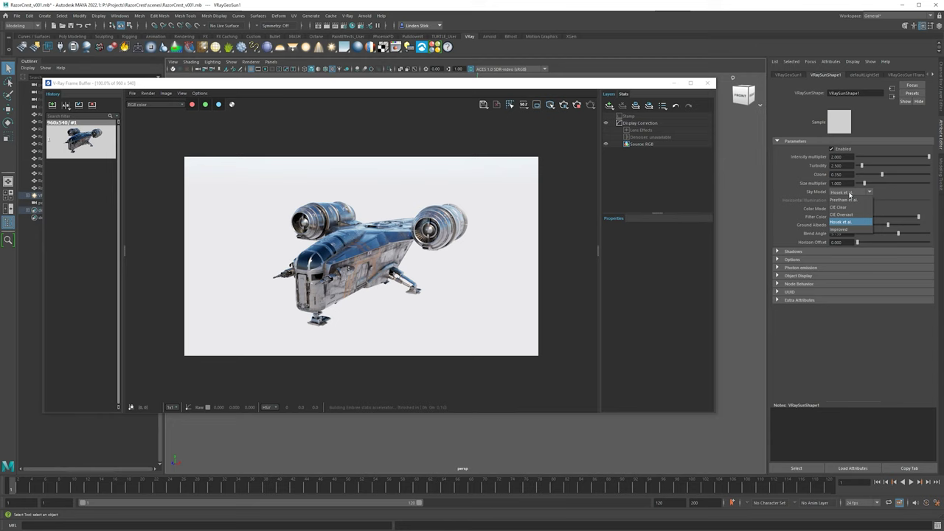
pyautogui.click(841, 230)
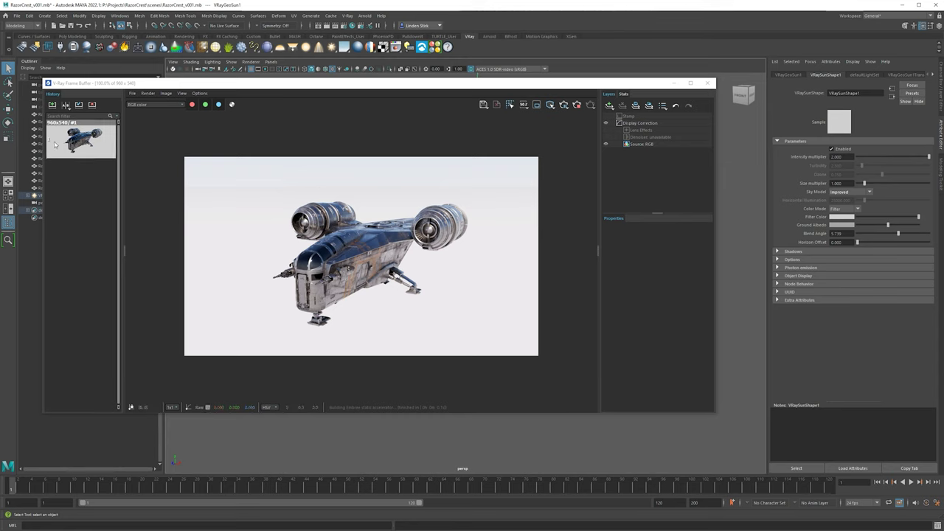
pyautogui.click(53, 106)
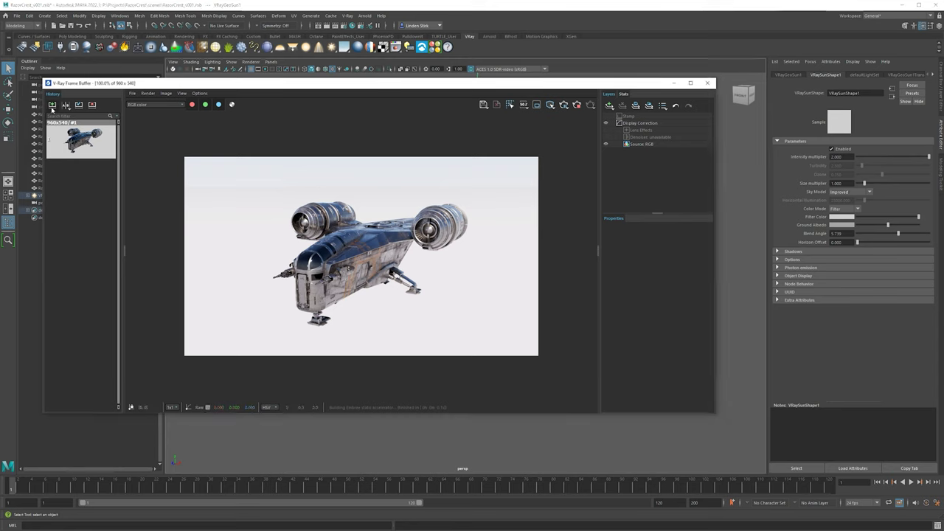
pyautogui.click(576, 105)
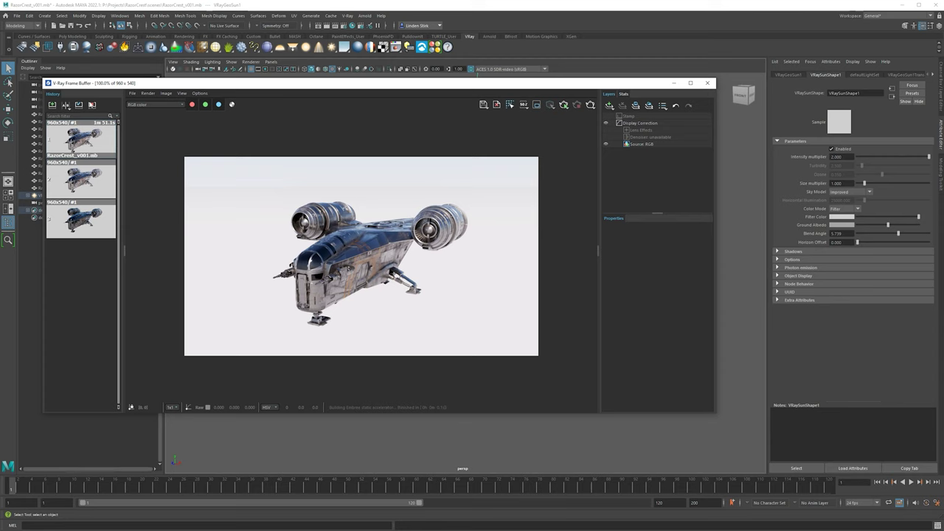
pyautogui.click(93, 105)
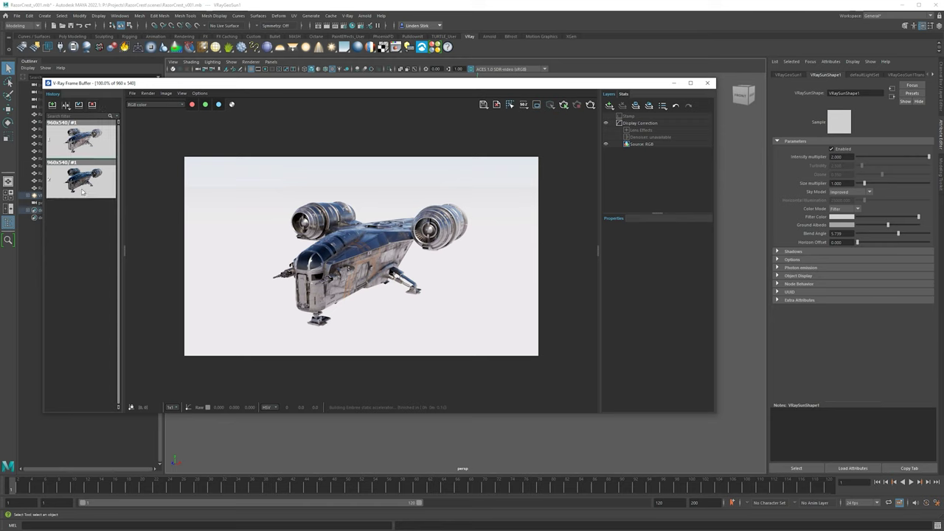
pyautogui.click(81, 140)
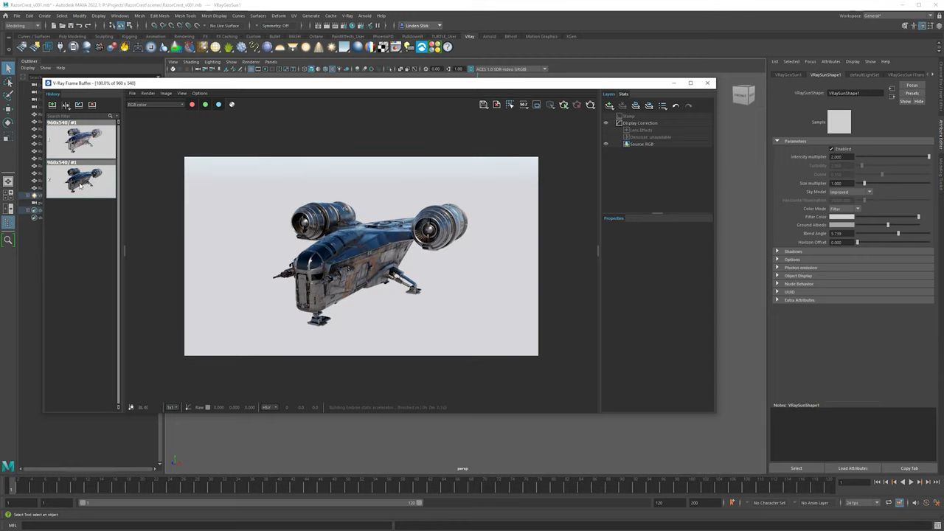
pyautogui.click(81, 179)
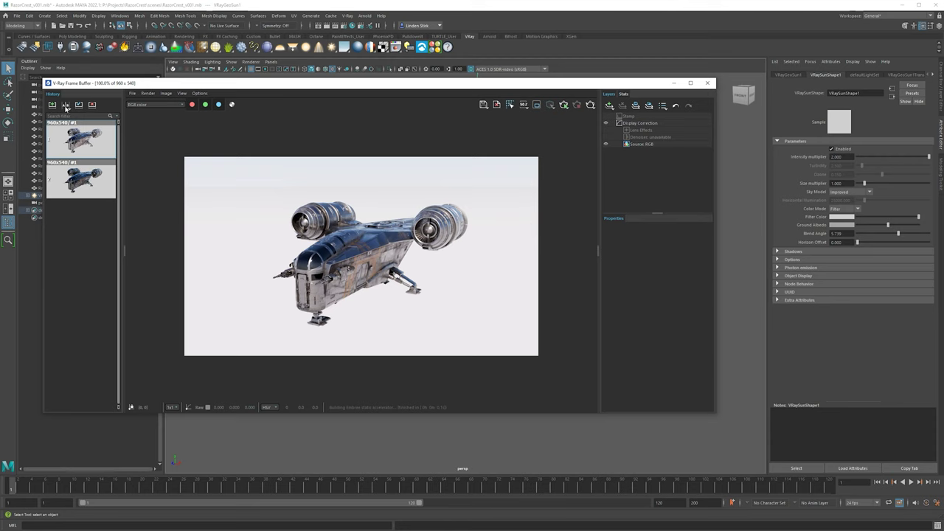
# Step: Assign the first stored render as comparison A and the second as B
pyautogui.click(66, 105)
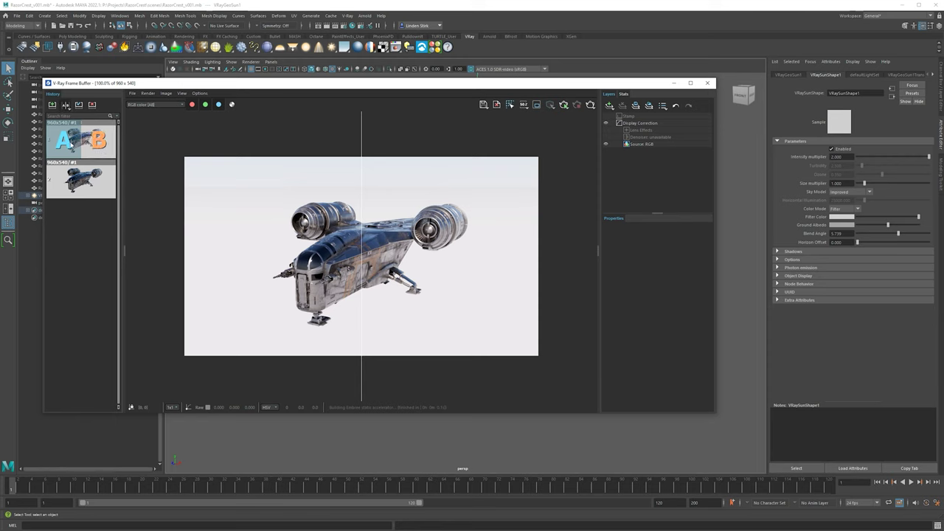
pyautogui.click(102, 190)
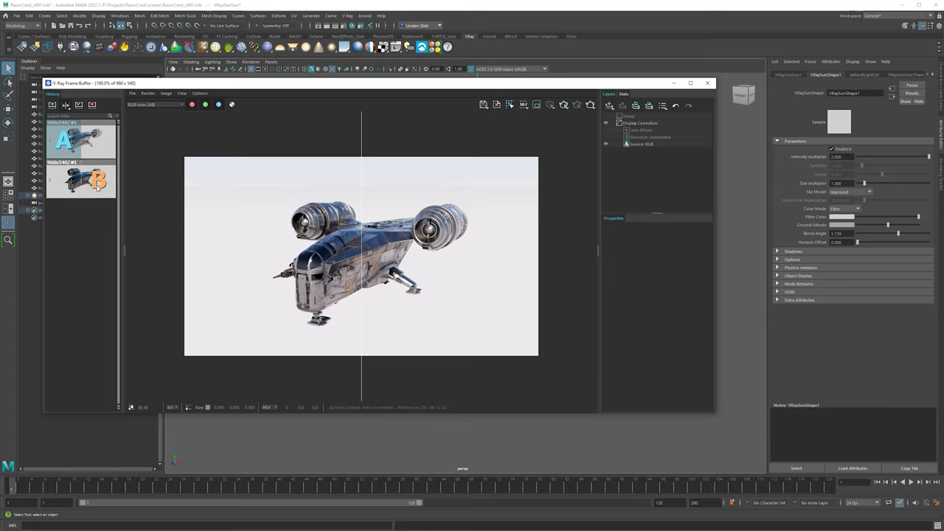
pyautogui.click(97, 179)
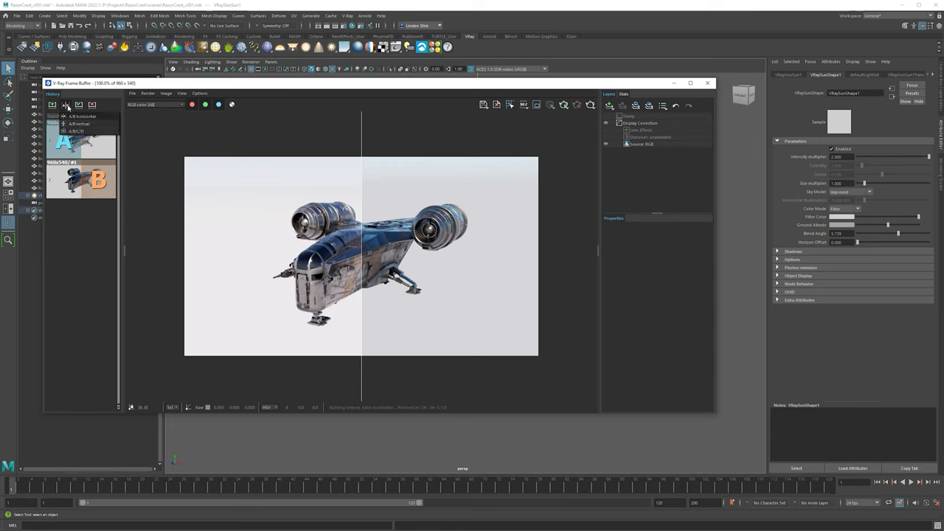
# Step: Try a top/bottom split, return to left/right, and drag the divider left across the ship
pyautogui.moveTo(67, 108)
pyautogui.click(92, 125)
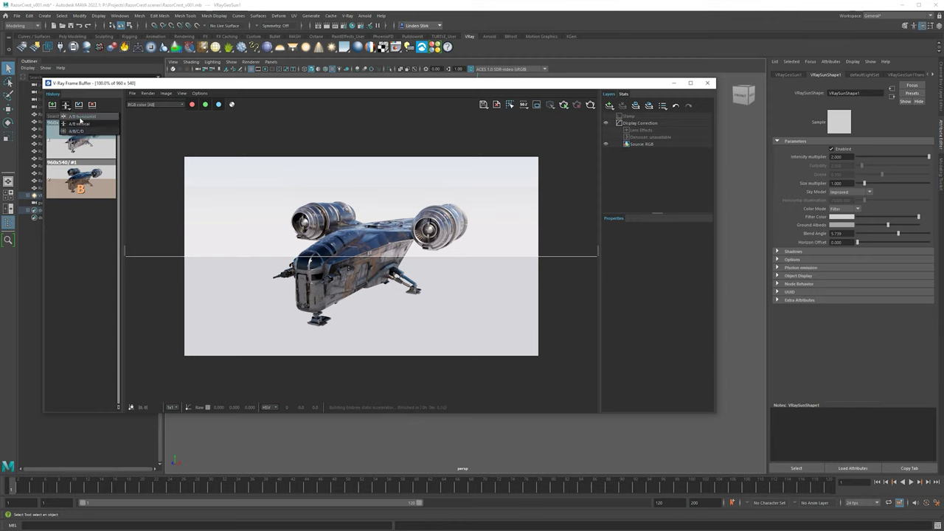
pyautogui.click(84, 116)
pyautogui.moveTo(358, 195); pyautogui.dragTo(242, 199)
pyautogui.scroll(1, 372, 266)
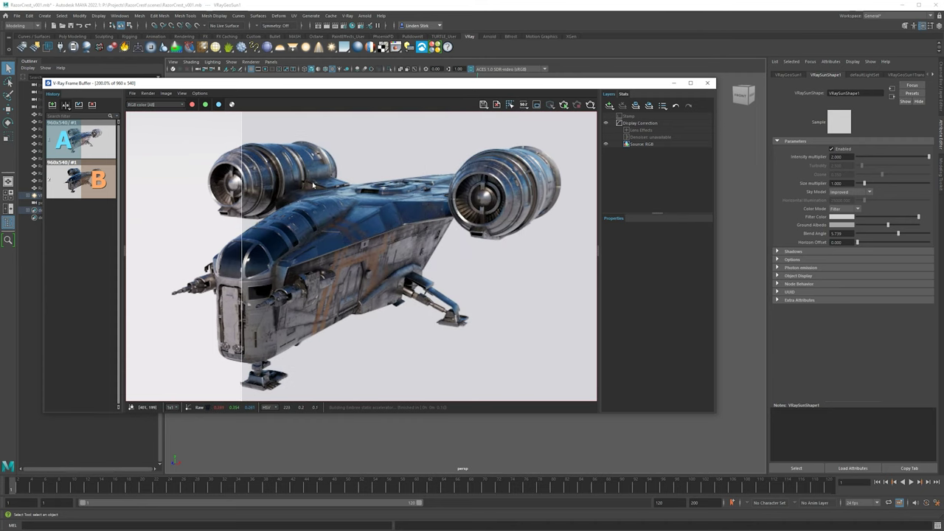
pyautogui.scroll(-1, 452, 251)
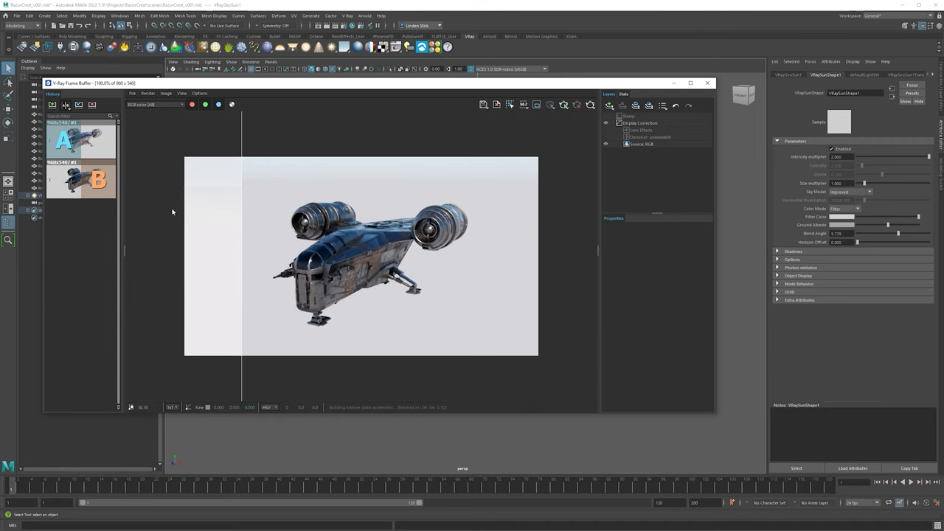
pyautogui.moveTo(243, 183); pyautogui.dragTo(371, 194)
pyautogui.scroll(1, 368, 199)
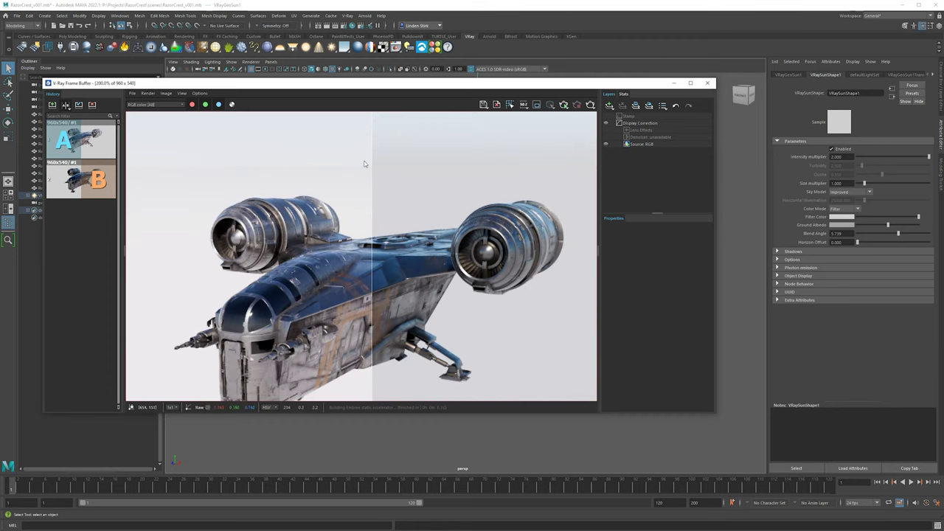
pyautogui.moveTo(400, 257); pyautogui.dragTo(370, 216, button='middle')
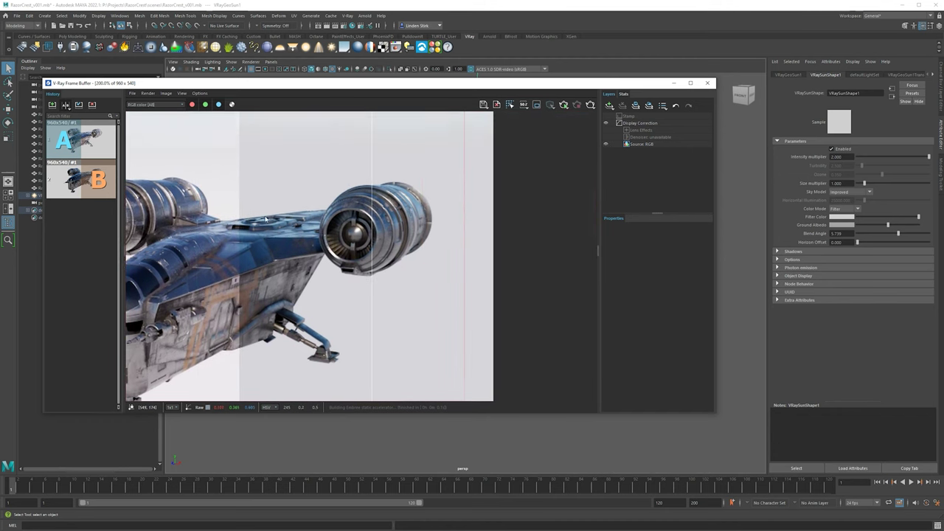
pyautogui.scroll(1, 369, 215)
pyautogui.moveTo(499, 247); pyautogui.dragTo(404, 213, button='middle')
pyautogui.scroll(-1, 404, 213)
pyautogui.scroll(-1, 404, 214)
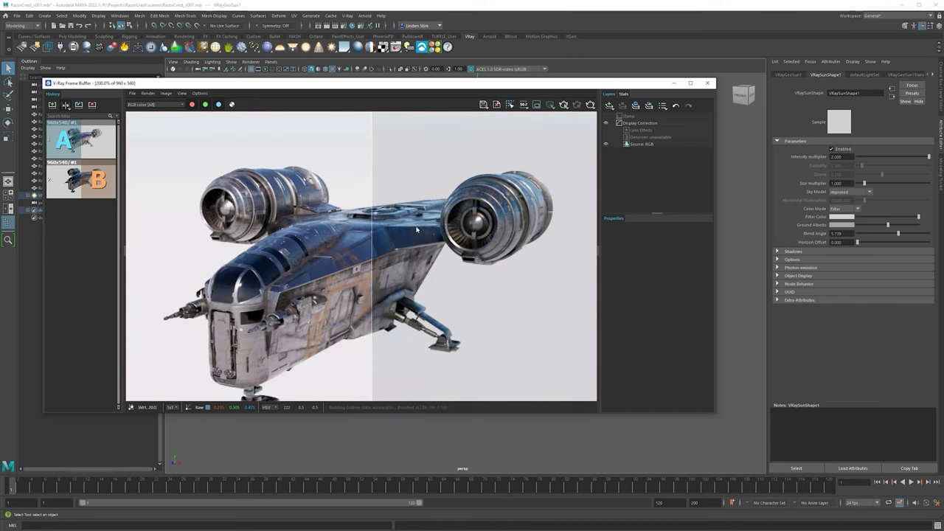
pyautogui.moveTo(385, 267); pyautogui.dragTo(452, 273, button='middle')
pyautogui.scroll(1, 416, 225)
pyautogui.scroll(-1, 452, 273)
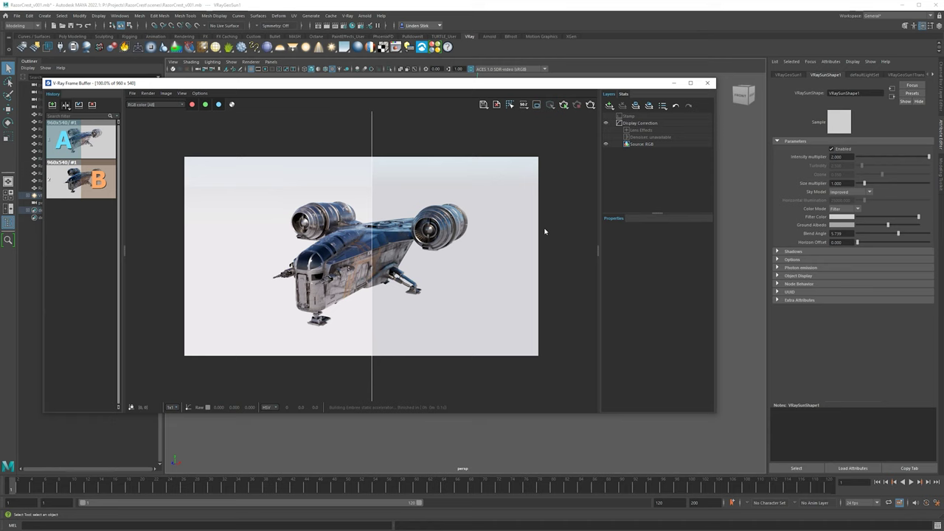
pyautogui.scroll(3, 459, 228)
pyautogui.moveTo(400, 218); pyautogui.dragTo(446, 212, button='middle')
pyautogui.scroll(3, 472, 177)
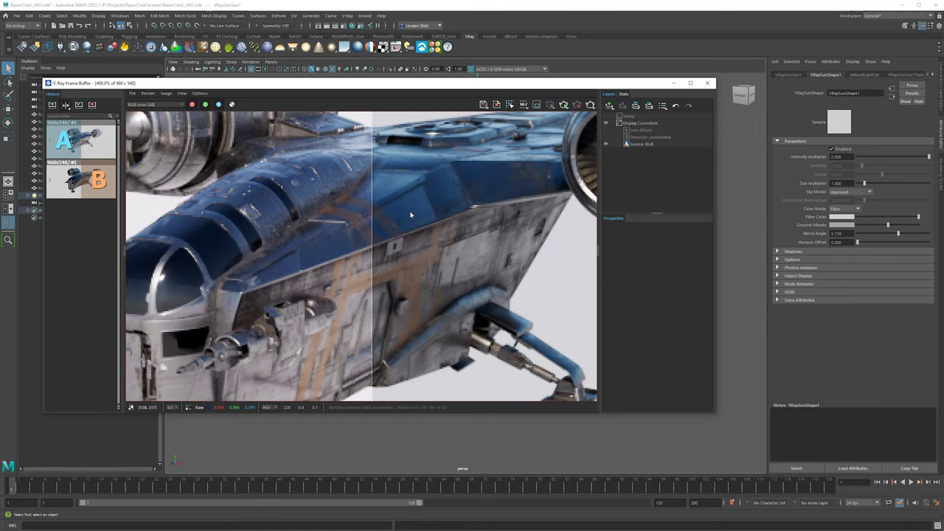
pyautogui.scroll(2, 492, 161)
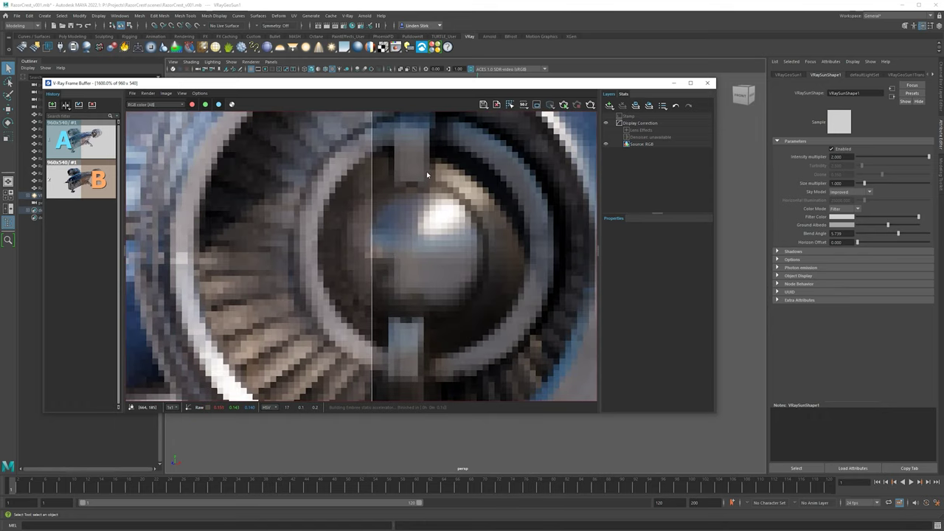
pyautogui.press('f')
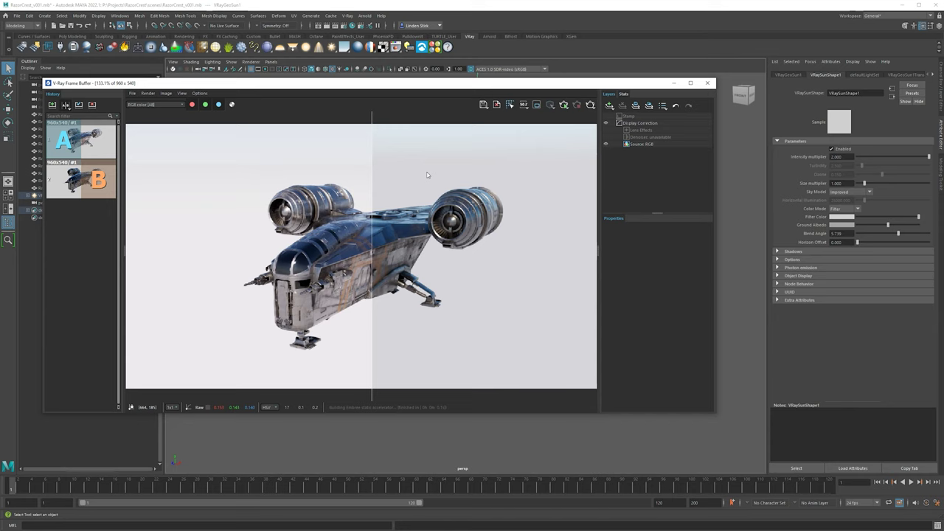
pyautogui.moveTo(112, 147)
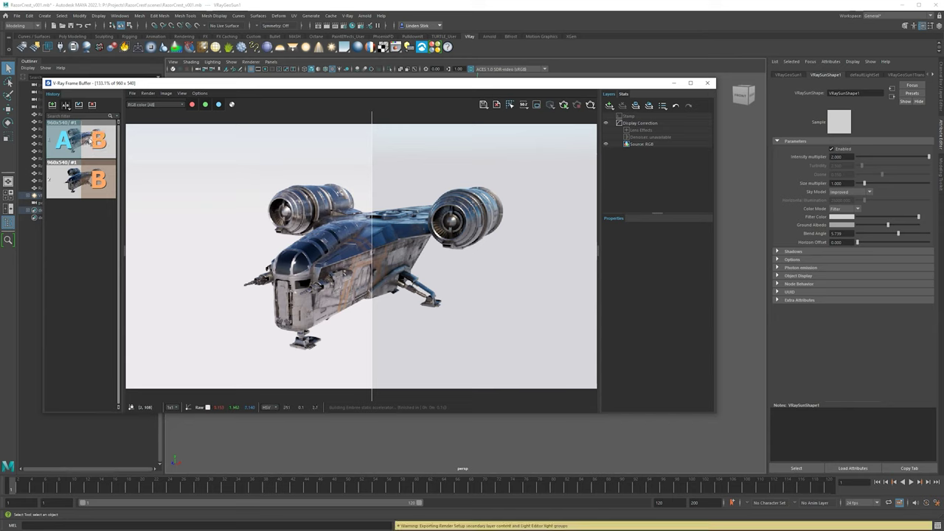
# Step: Turn off A/B compare, view the Alpha channel, then return to RGB color
pyautogui.click(65, 107)
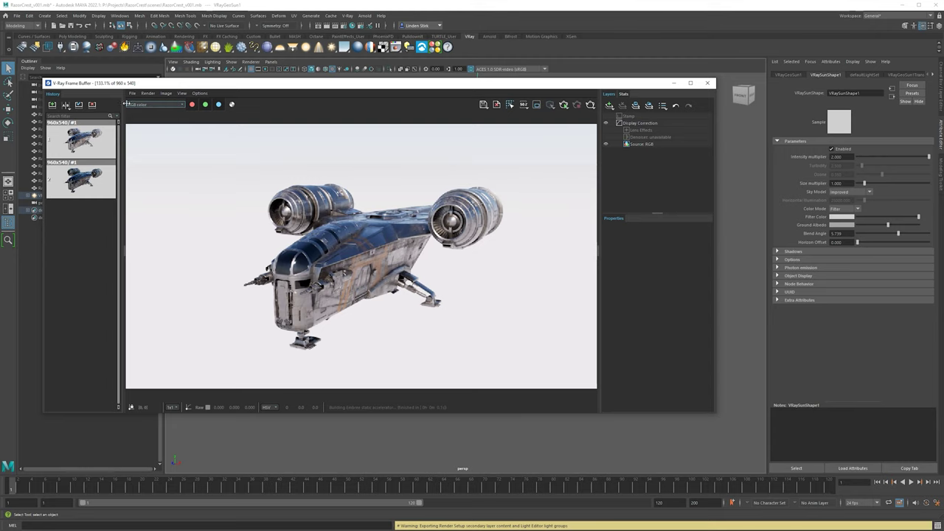
pyautogui.click(141, 107)
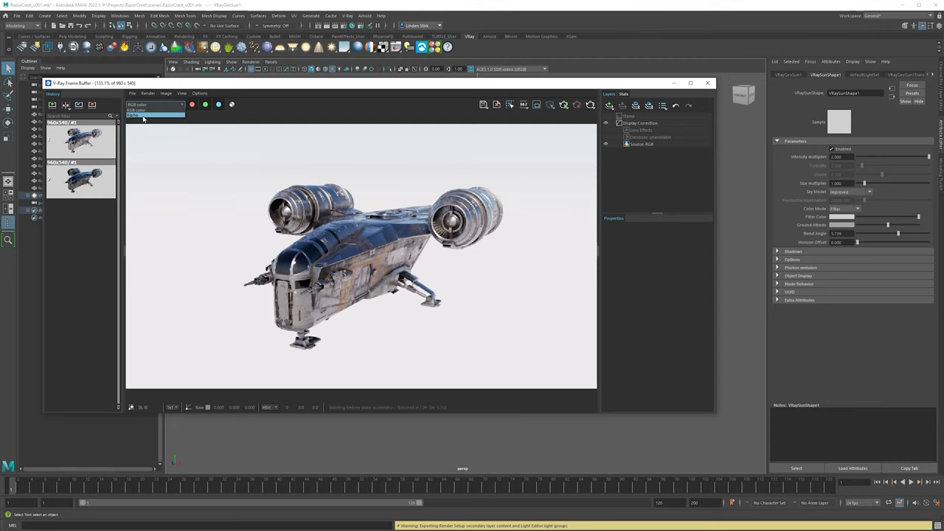
pyautogui.click(143, 118)
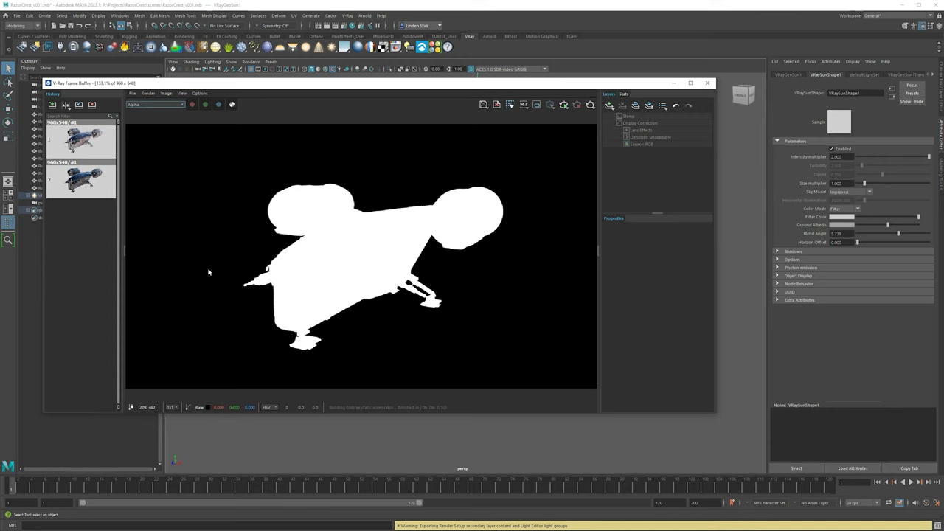
pyautogui.click(158, 106)
pyautogui.click(160, 109)
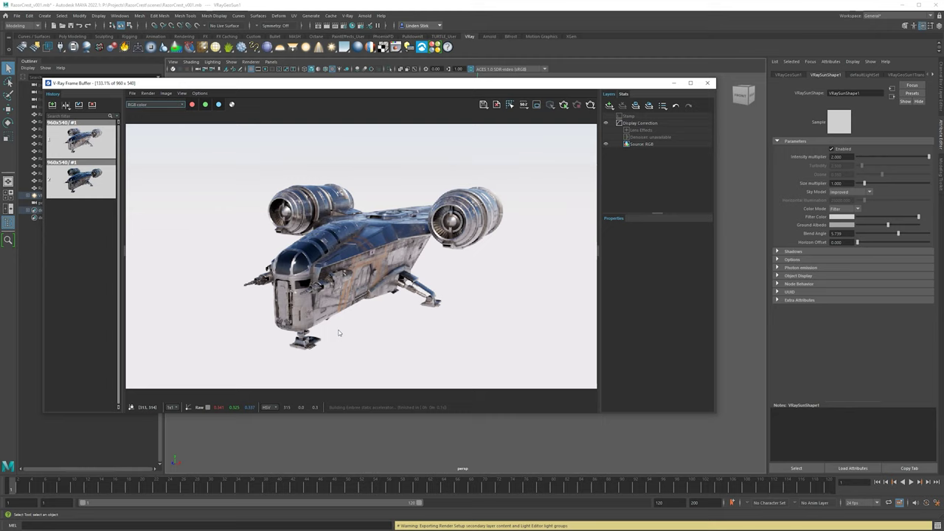
# Step: Check the alpha mask once more and switch back to RGB color
pyautogui.click(155, 104)
pyautogui.click(155, 121)
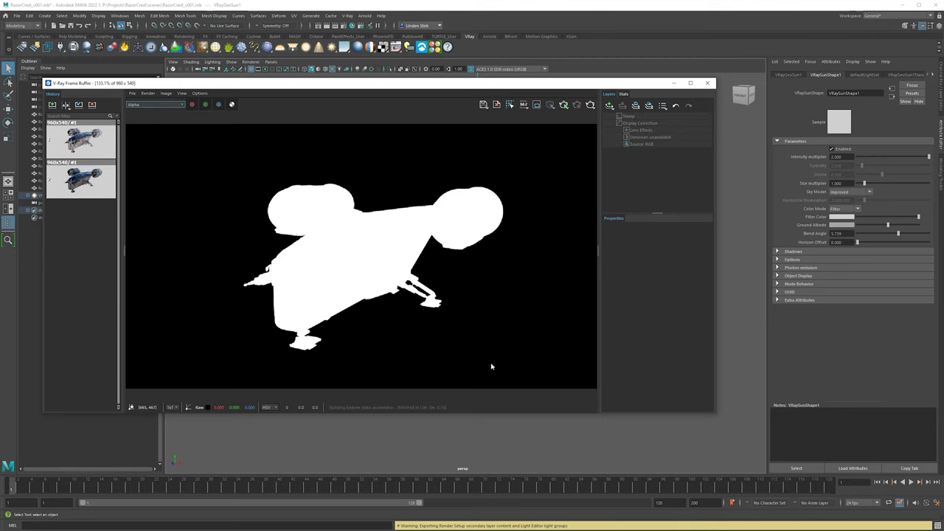
pyautogui.click(151, 105)
pyautogui.click(151, 113)
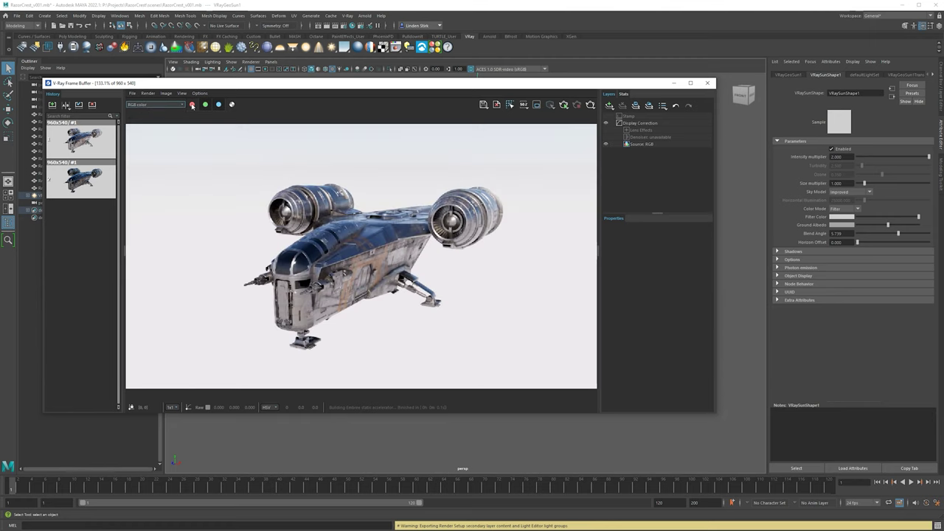
pyautogui.click(192, 104)
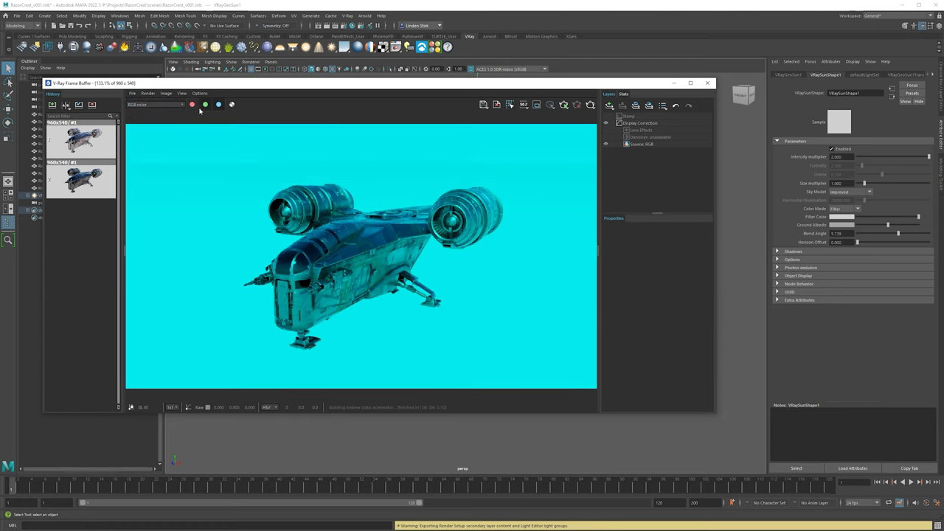
pyautogui.click(218, 105)
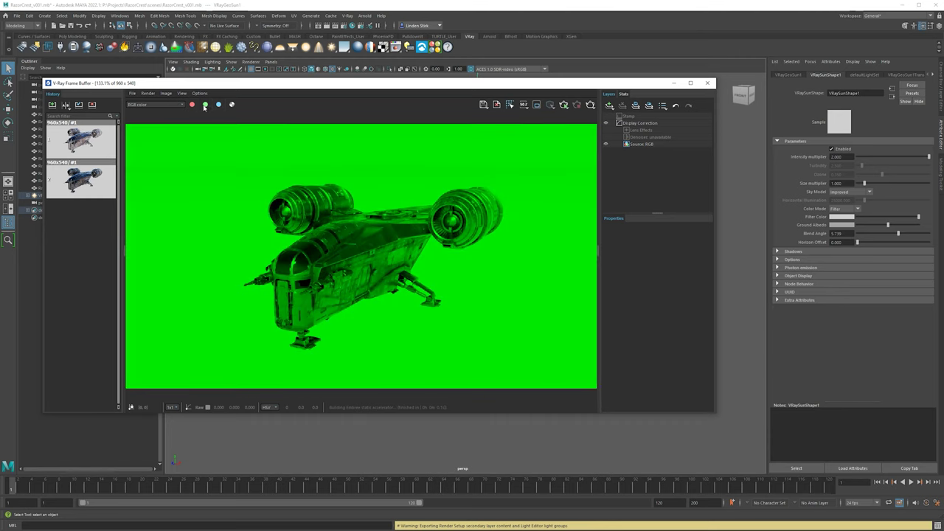
pyautogui.click(205, 104)
pyautogui.click(191, 105)
pyautogui.click(205, 105)
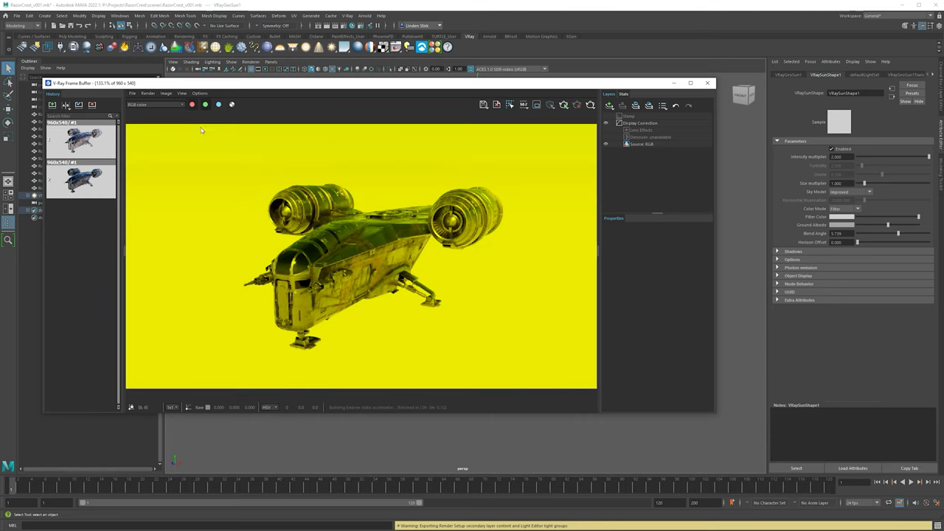
pyautogui.click(218, 105)
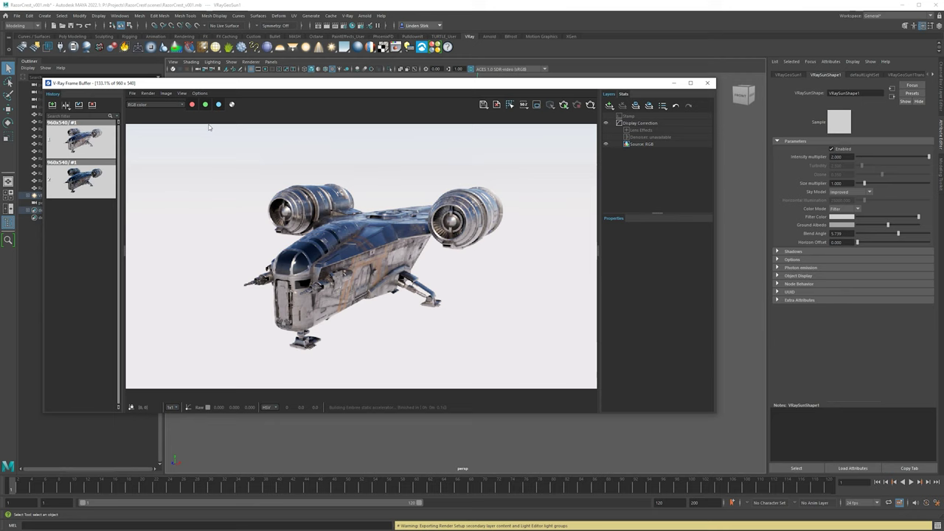
pyautogui.click(205, 105)
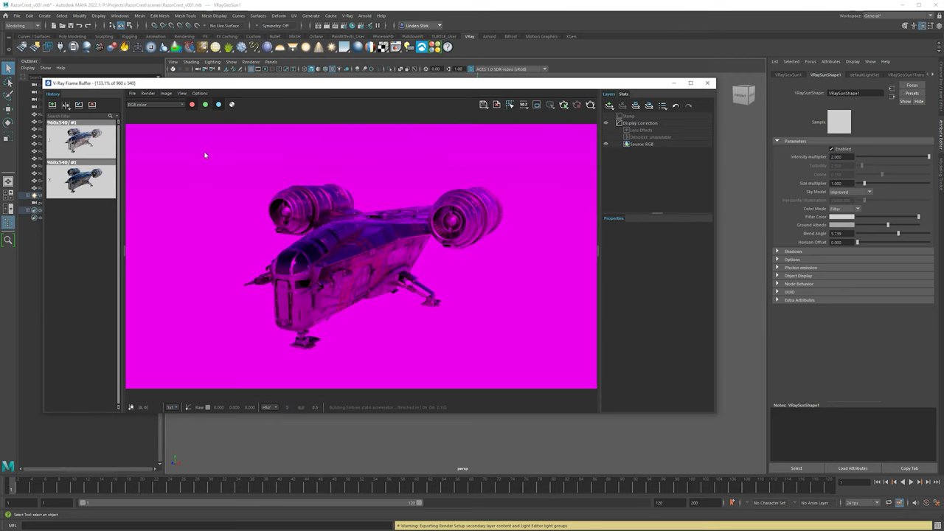
pyautogui.click(205, 105)
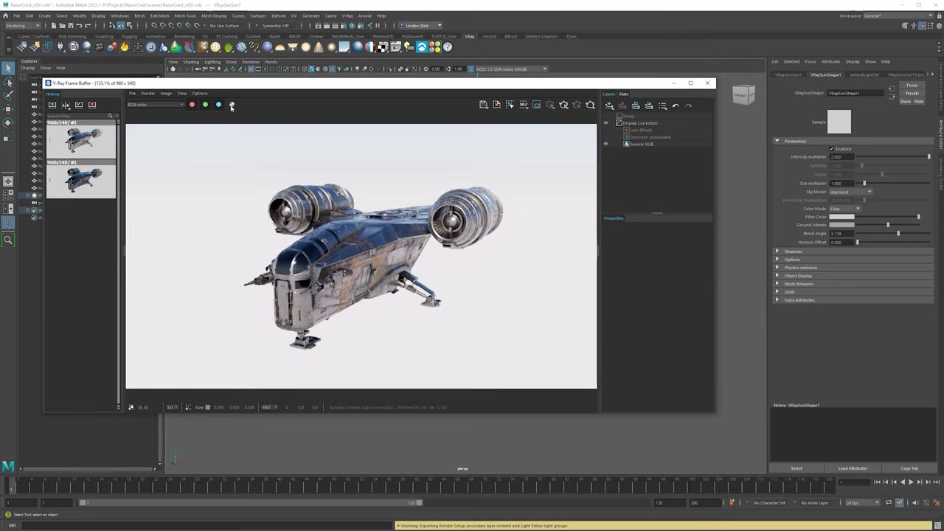
pyautogui.click(231, 105)
pyautogui.click(232, 104)
pyautogui.click(483, 105)
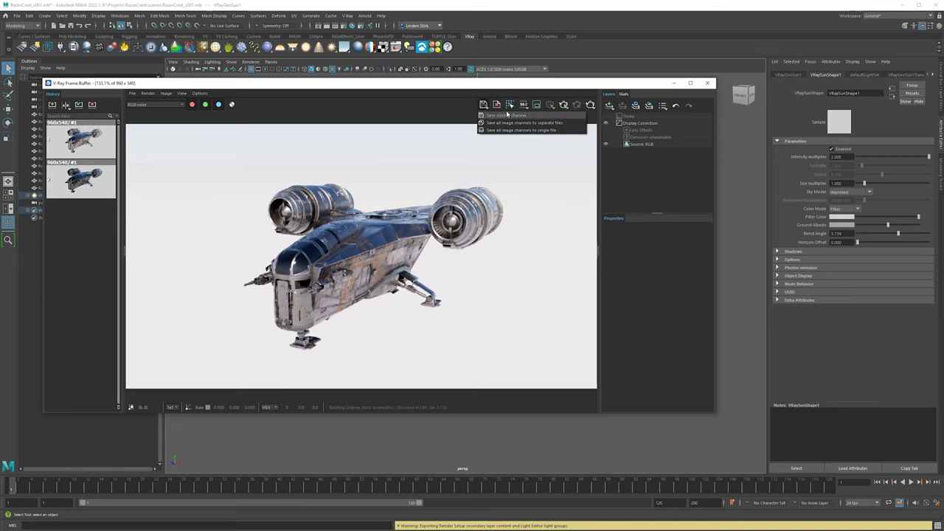
pyautogui.click(458, 109)
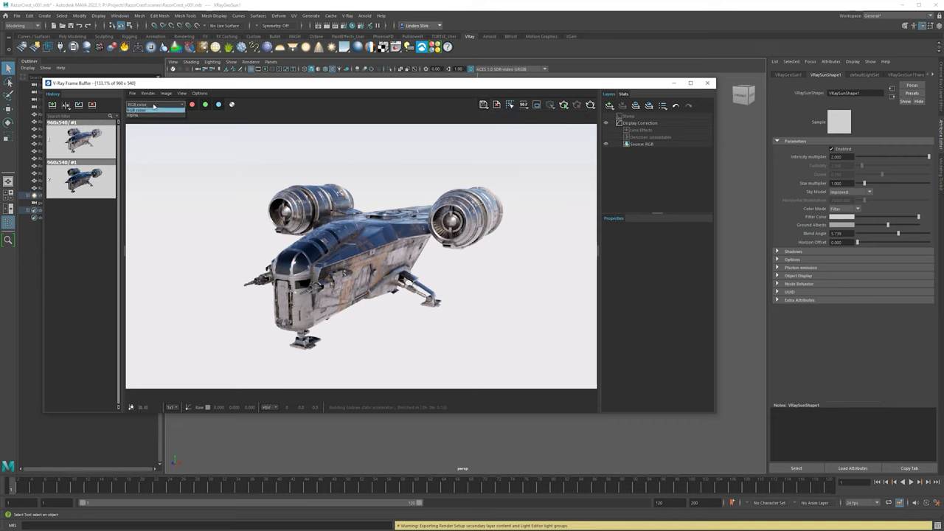
pyautogui.click(484, 105)
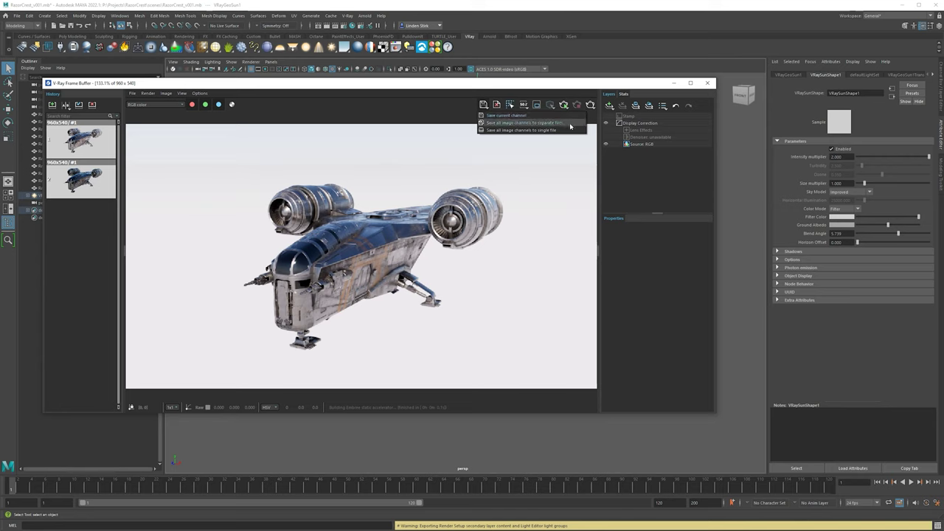
pyautogui.click(397, 118)
pyautogui.click(155, 104)
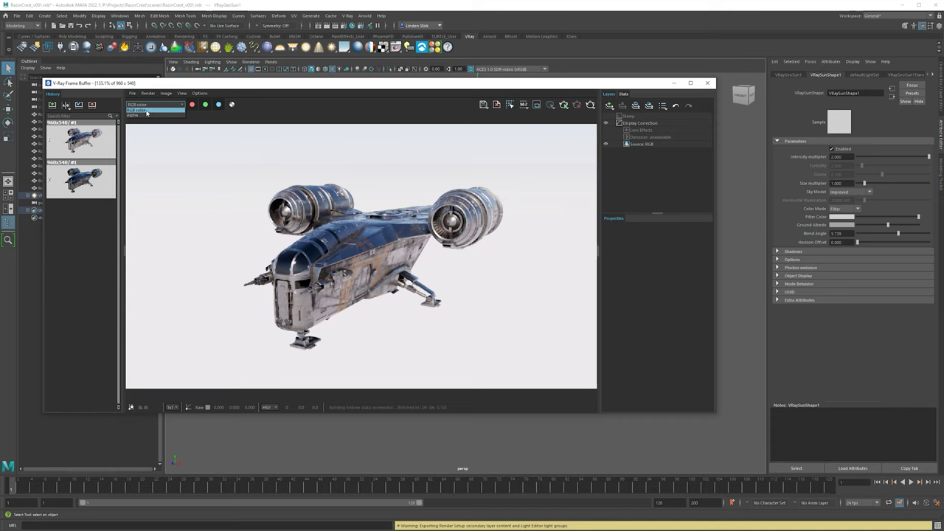
pyautogui.click(389, 104)
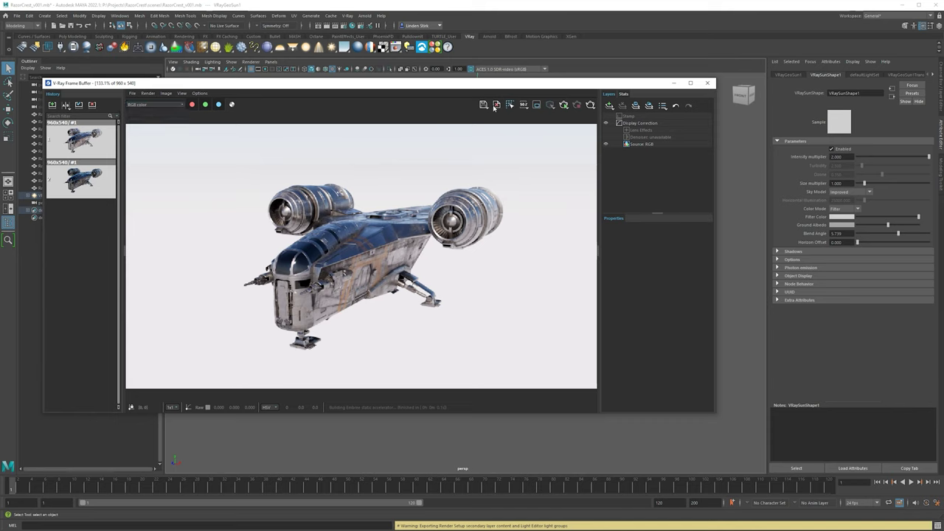
pyautogui.click(483, 105)
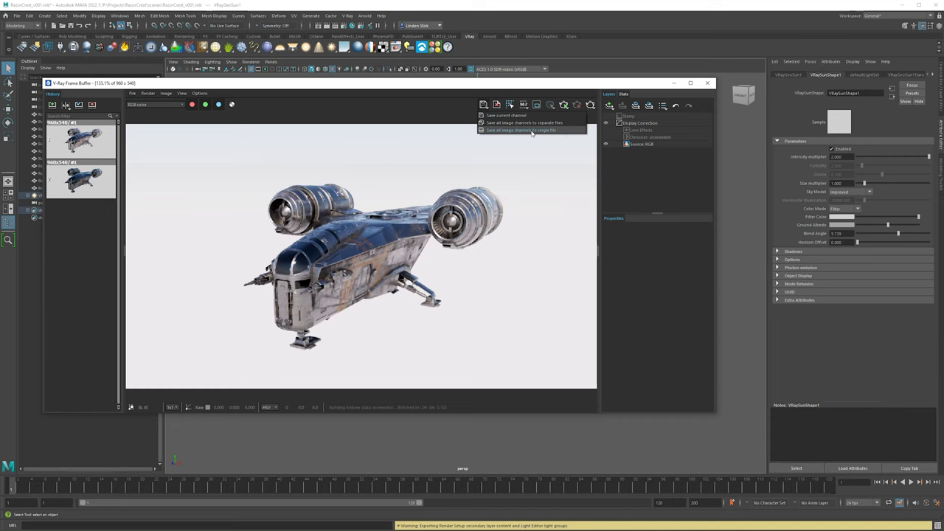
pyautogui.click(540, 130)
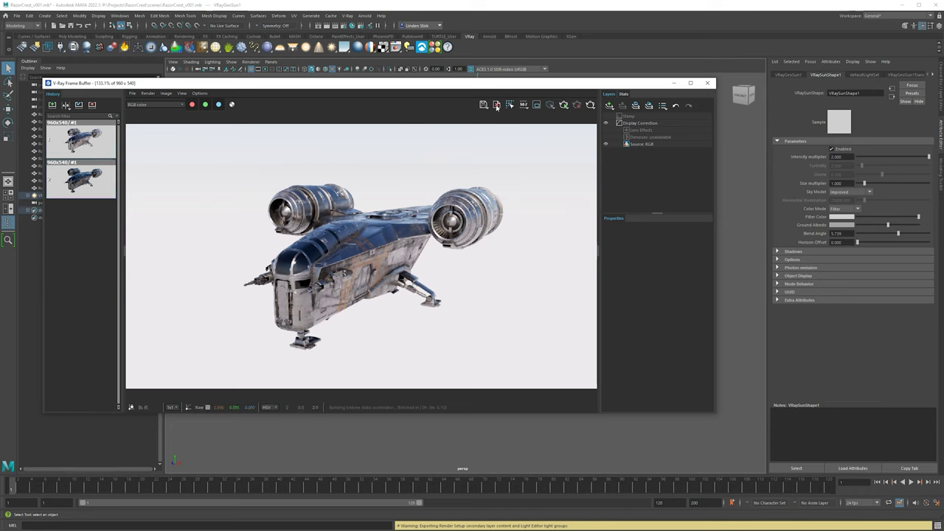
# Step: Clear the image from the frame buffer and toggle Follow mouse
pyautogui.click(497, 105)
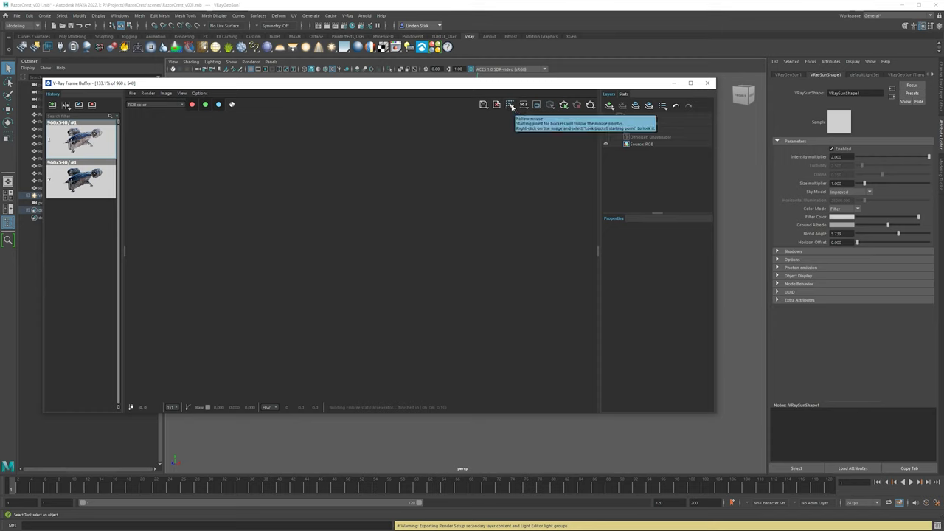
pyautogui.click(510, 105)
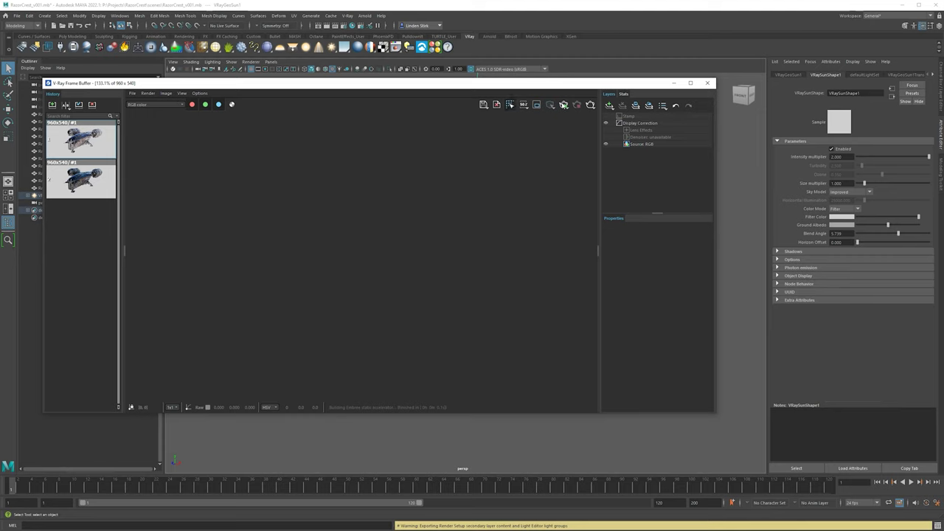
# Step: Re-render the Razor Crest, then zoom and pan to inspect the engines and nose
pyautogui.click(563, 105)
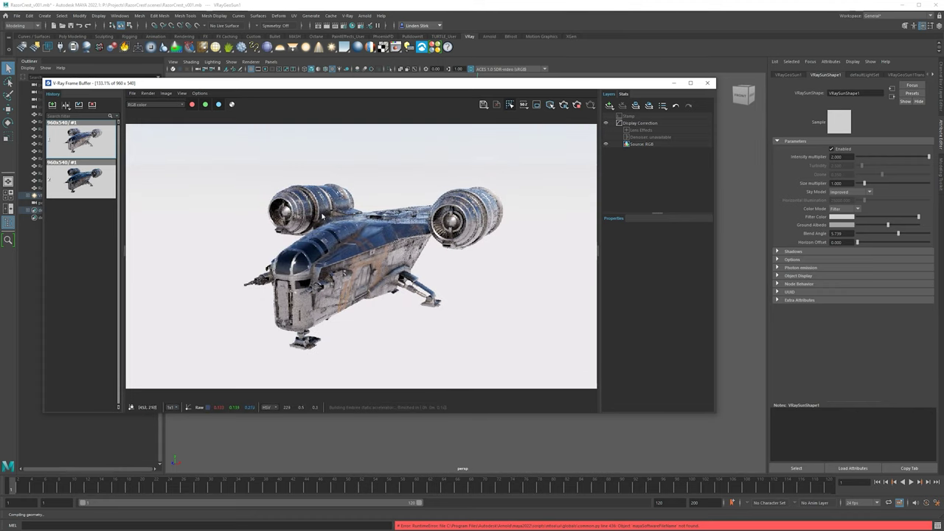
pyautogui.scroll(2, 409, 215)
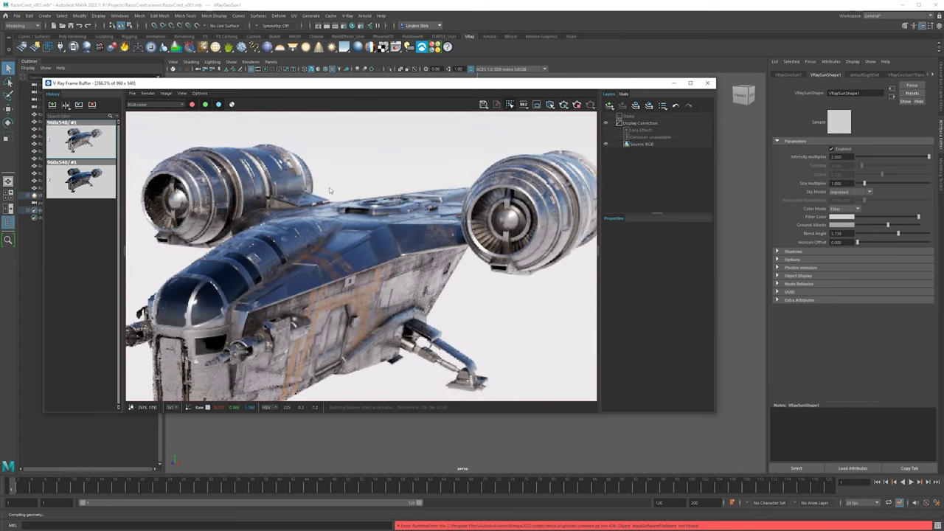
pyautogui.scroll(-2, 198, 228)
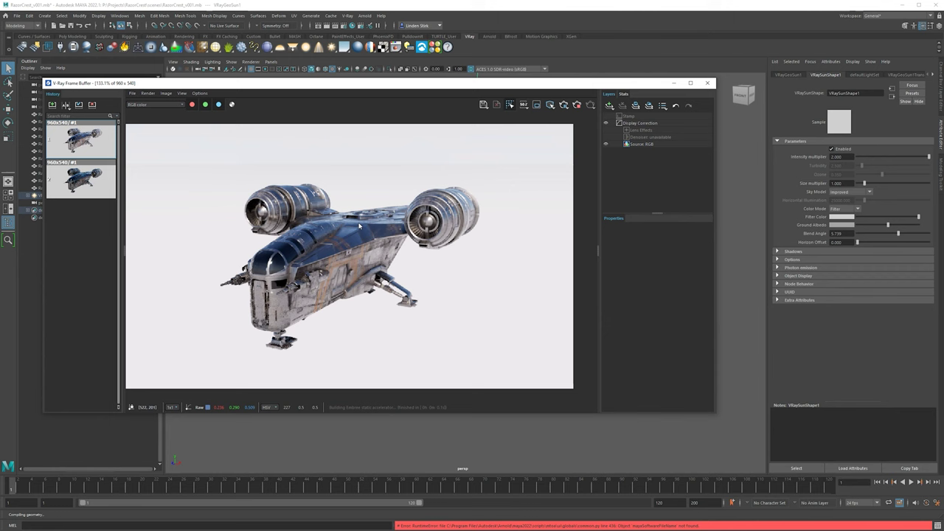
pyautogui.scroll(2, 424, 225)
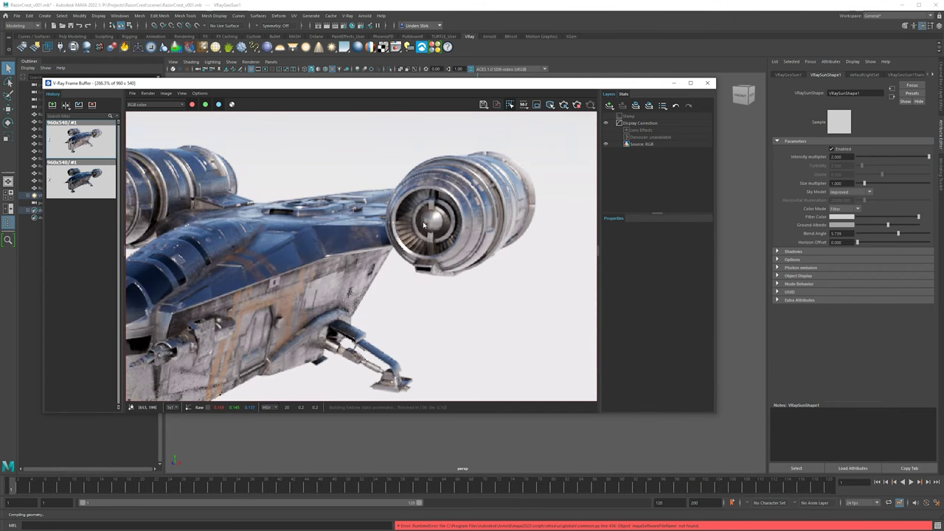
pyautogui.moveTo(353, 338); pyautogui.dragTo(480, 238, button='middle')
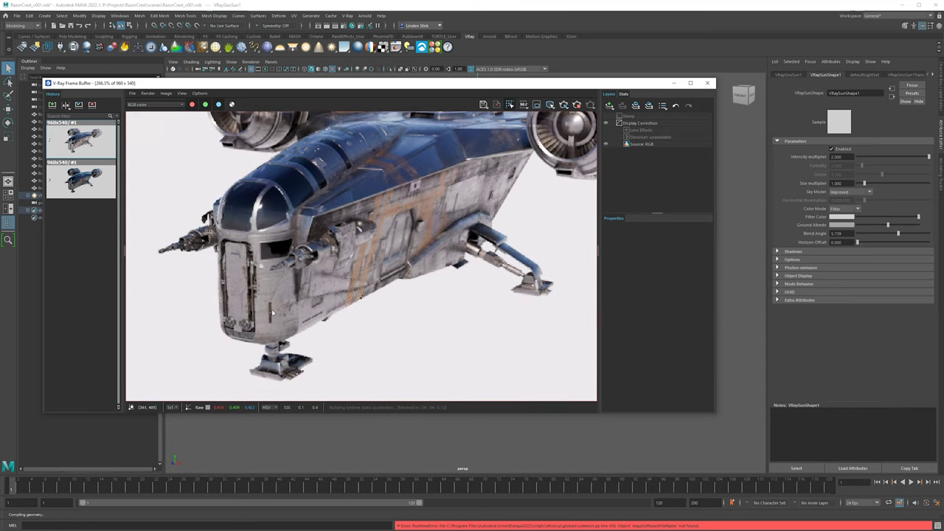
pyautogui.scroll(2, 295, 364)
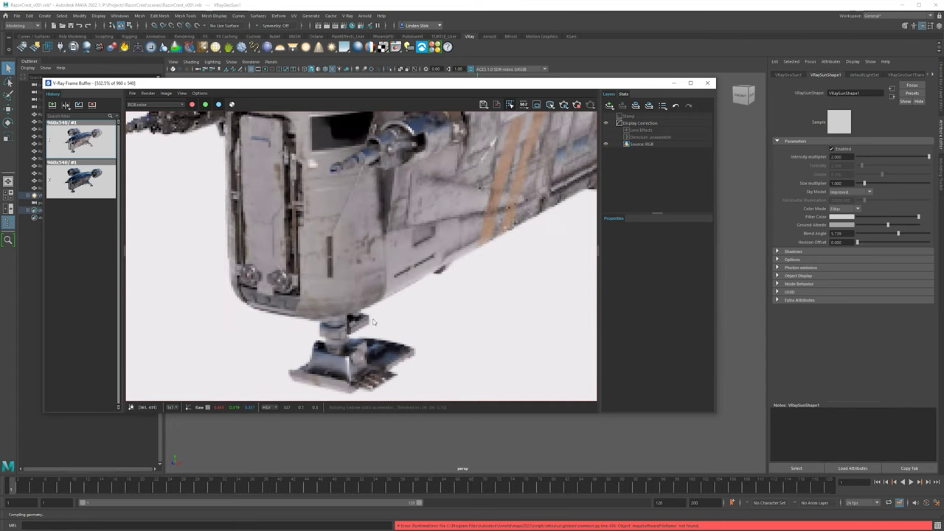
pyautogui.scroll(-4, 324, 227)
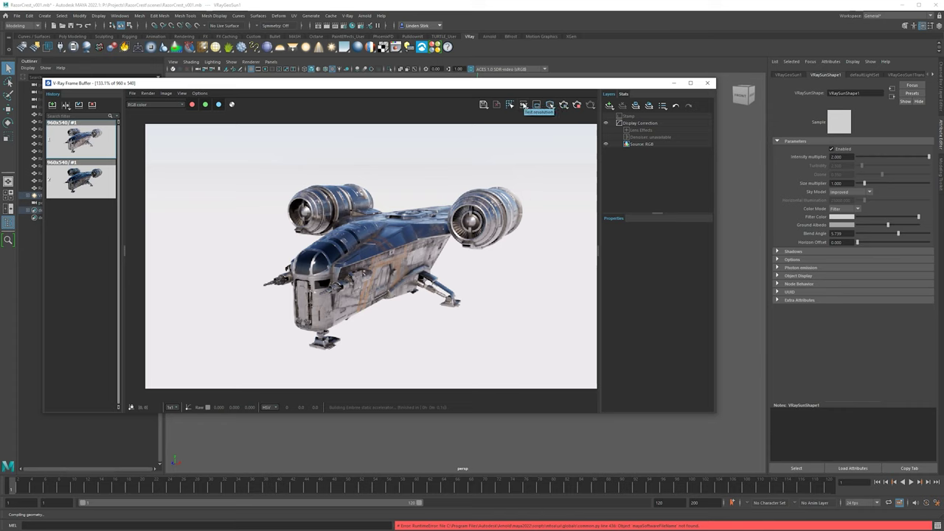
# Step: Enable test resolution and re-render at 480 x 270, enlarging the frame buffer
pyautogui.click(522, 104)
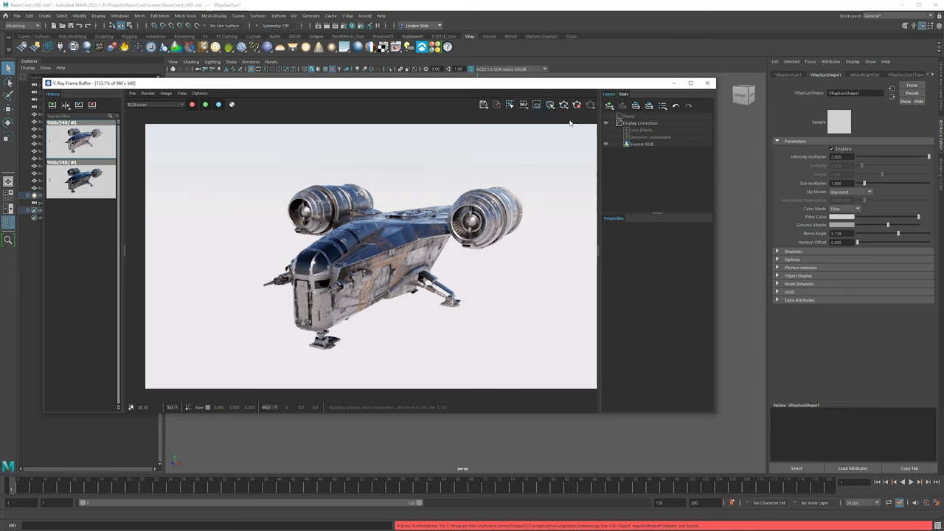
pyautogui.click(523, 105)
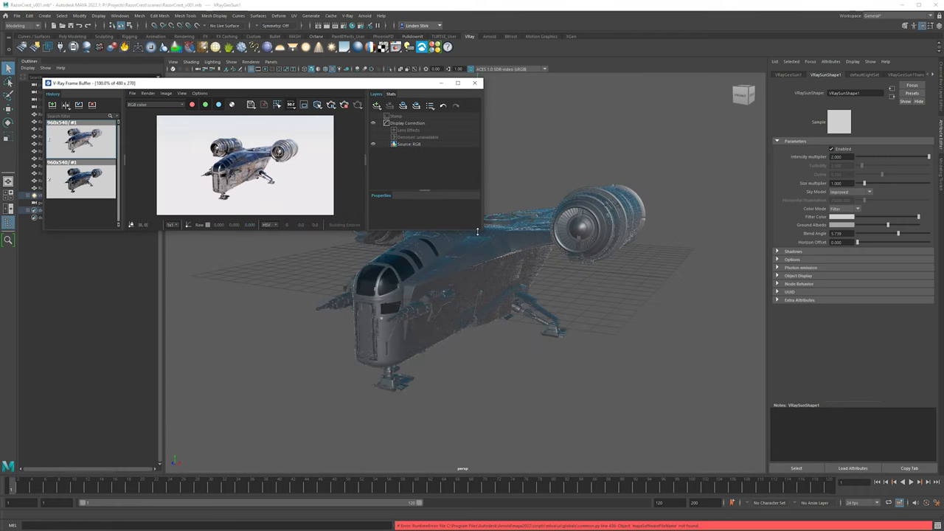
pyautogui.moveTo(477, 231); pyautogui.dragTo(771, 457)
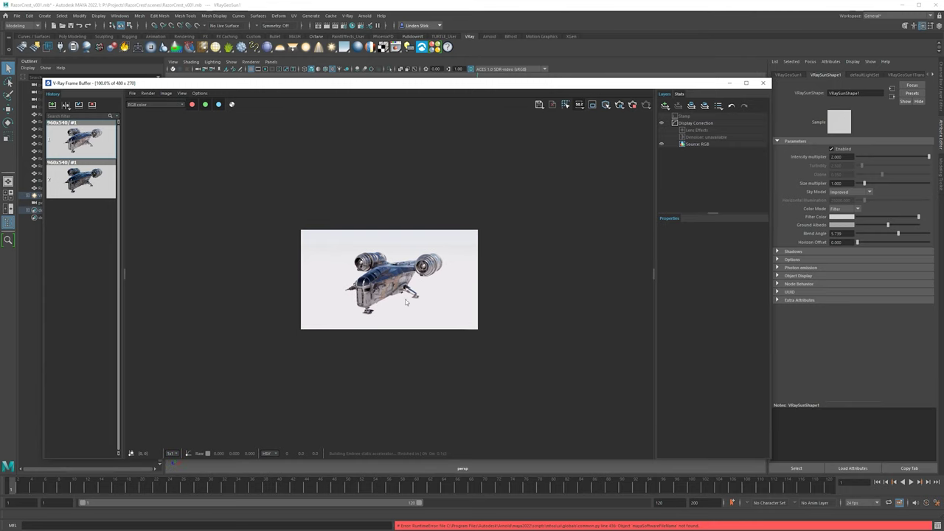
pyautogui.scroll(2, 404, 301)
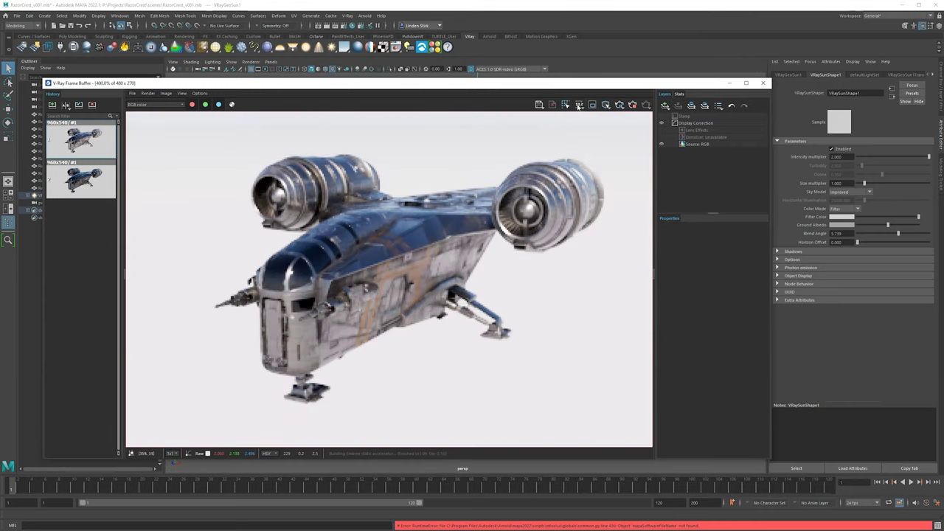
# Step: Test-render at 96 x 54 and at 75%, then return to the full 960 x 540 render
pyautogui.rightClick(579, 105)
pyautogui.click(606, 122)
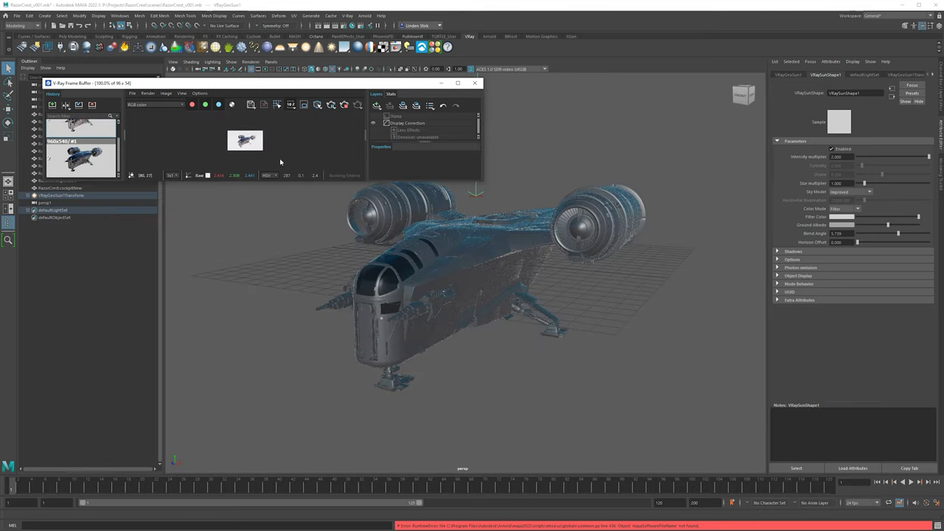
pyautogui.moveTo(483, 180); pyautogui.dragTo(732, 432)
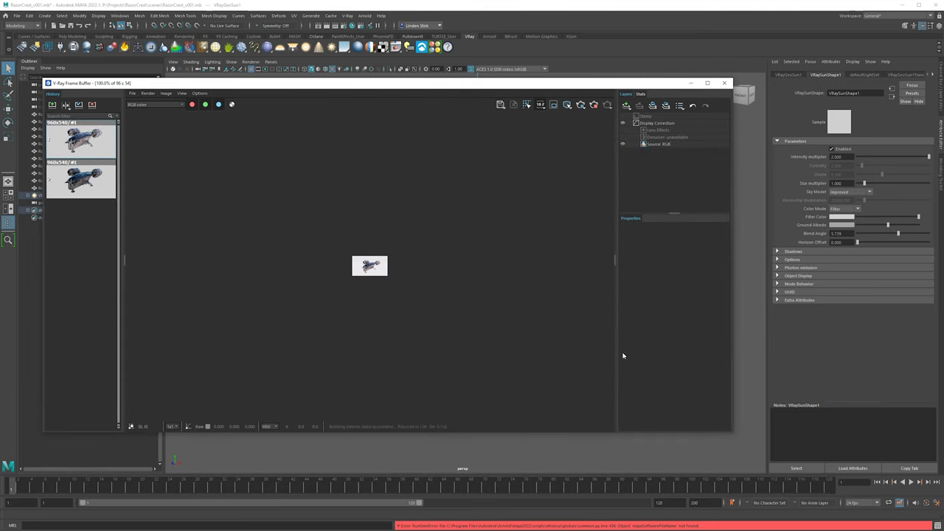
pyautogui.scroll(8, 333, 284)
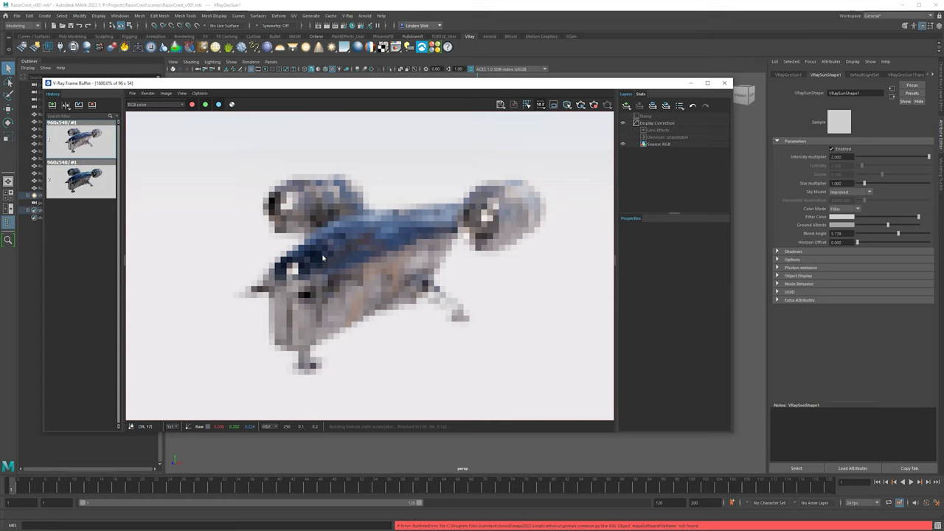
pyautogui.scroll(-4, 312, 293)
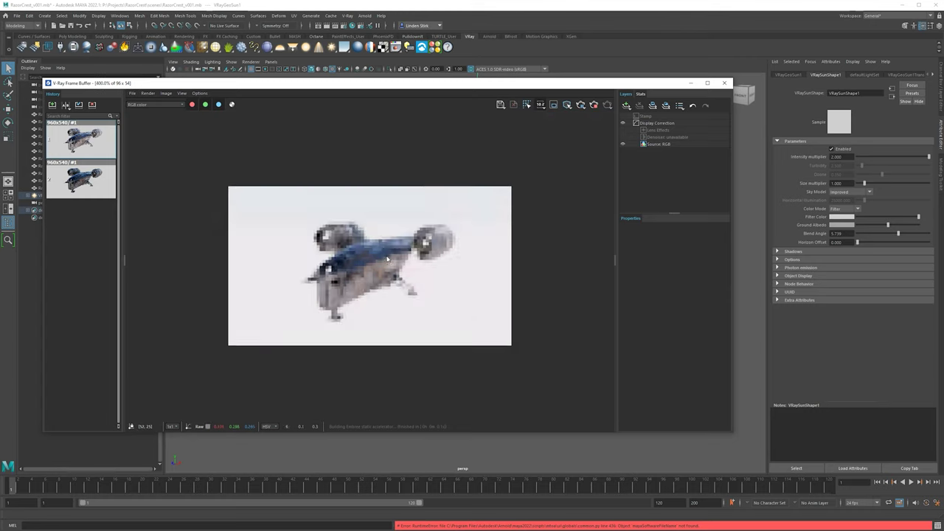
pyautogui.click(540, 105)
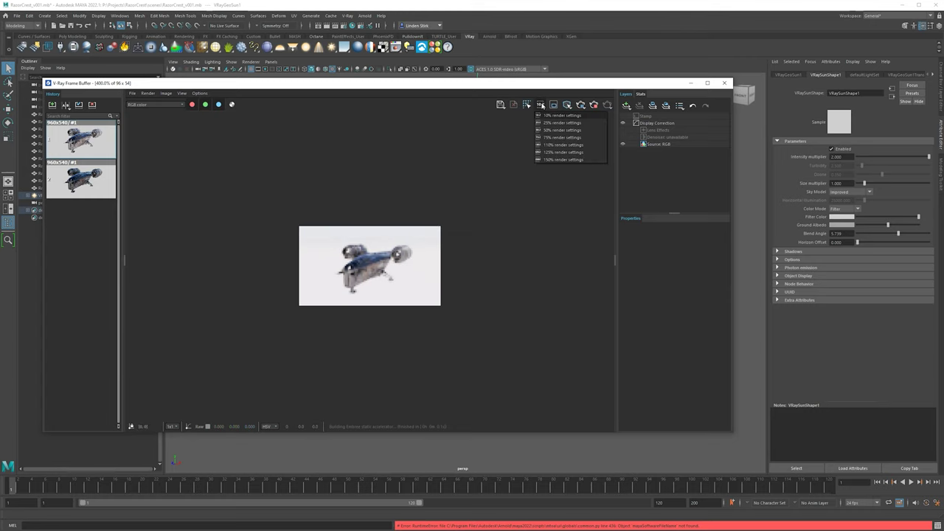
pyautogui.click(562, 138)
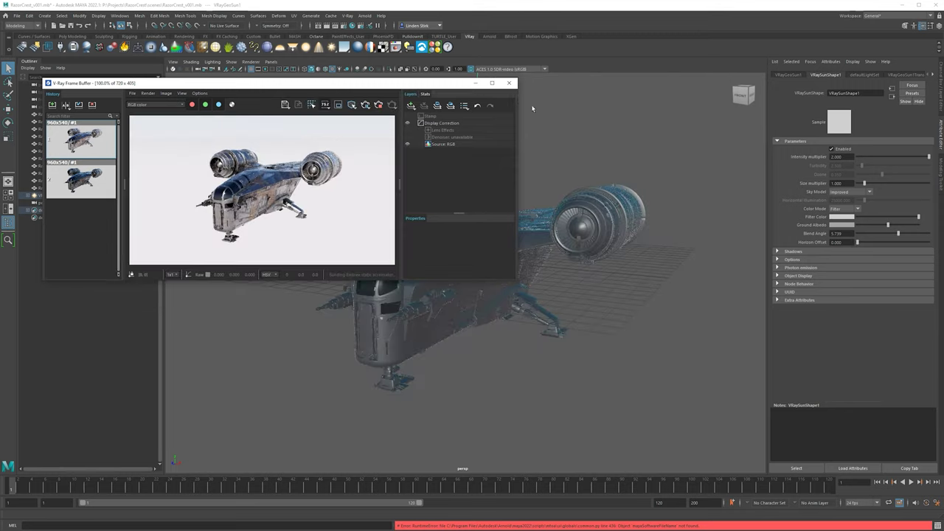
pyautogui.click(325, 105)
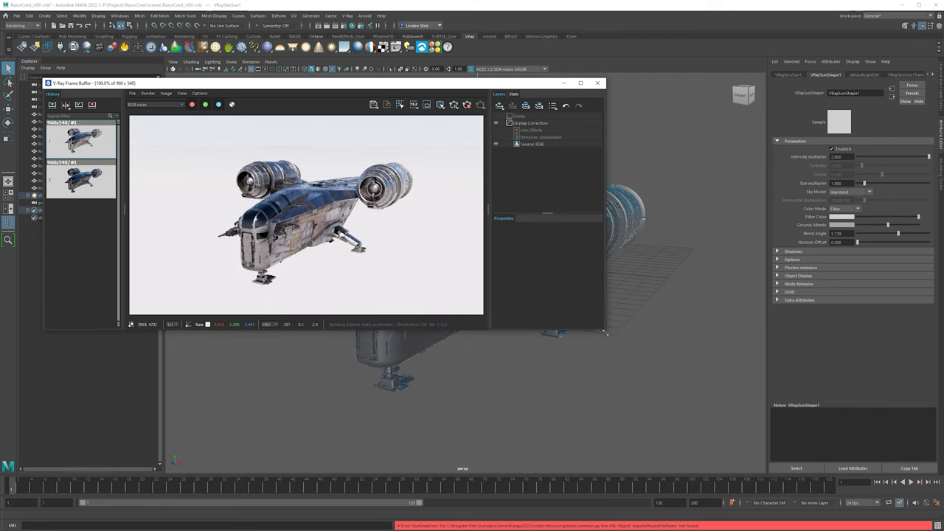
# Step: Show Display Correction (OCIO, ACEScg, sRGB, ACES 1.0 SDR-video) and select the main engines
pyautogui.click(530, 123)
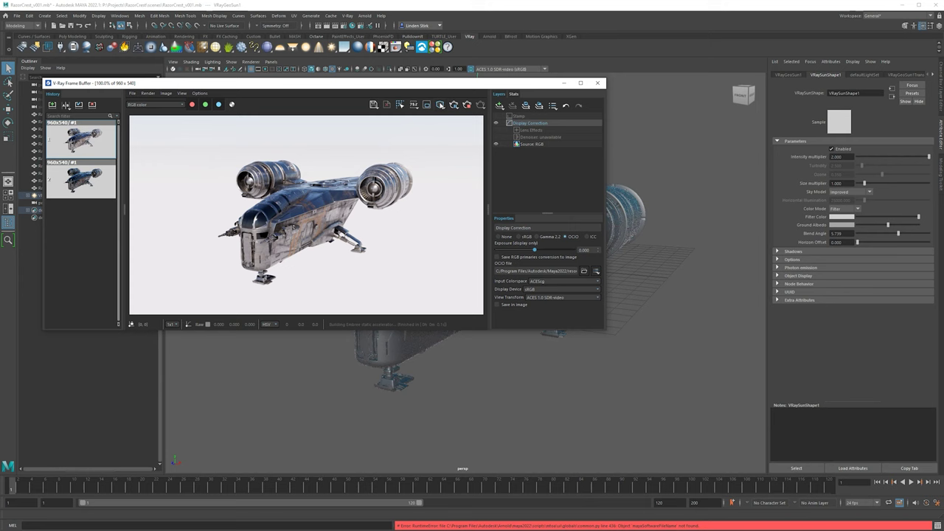
pyautogui.moveTo(492, 85); pyautogui.dragTo(419, 153)
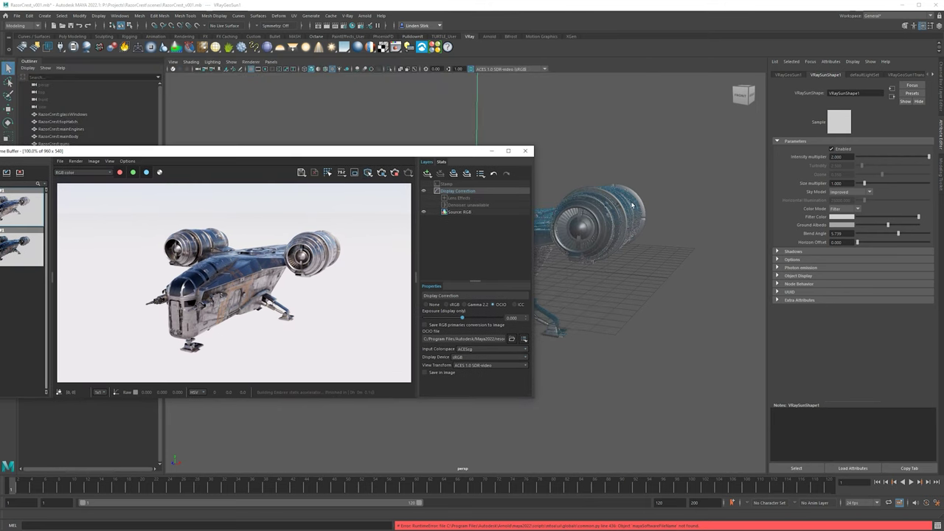
pyautogui.click(600, 221)
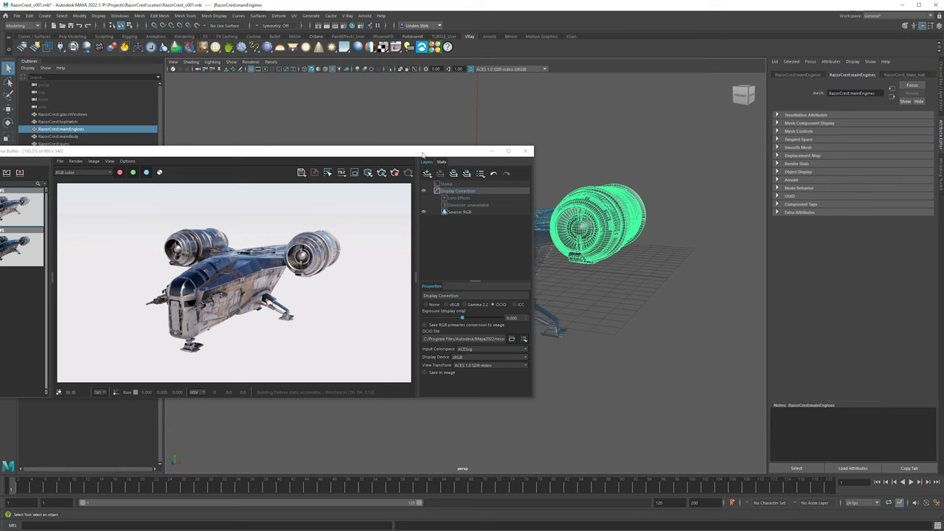
pyautogui.moveTo(425, 149); pyautogui.dragTo(460, 91)
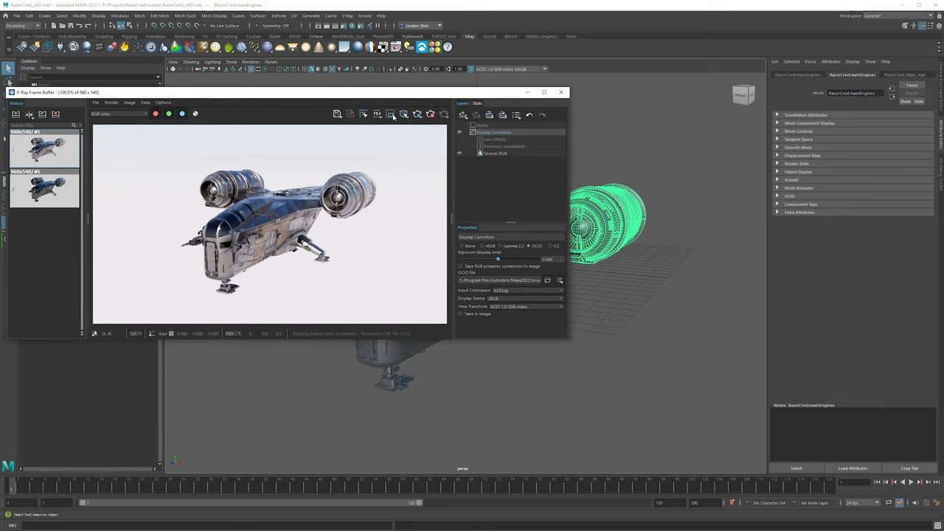
# Step: Enable IPR Isolate Selected so only the engines render, then zoom into the right engine
pyautogui.click(404, 114)
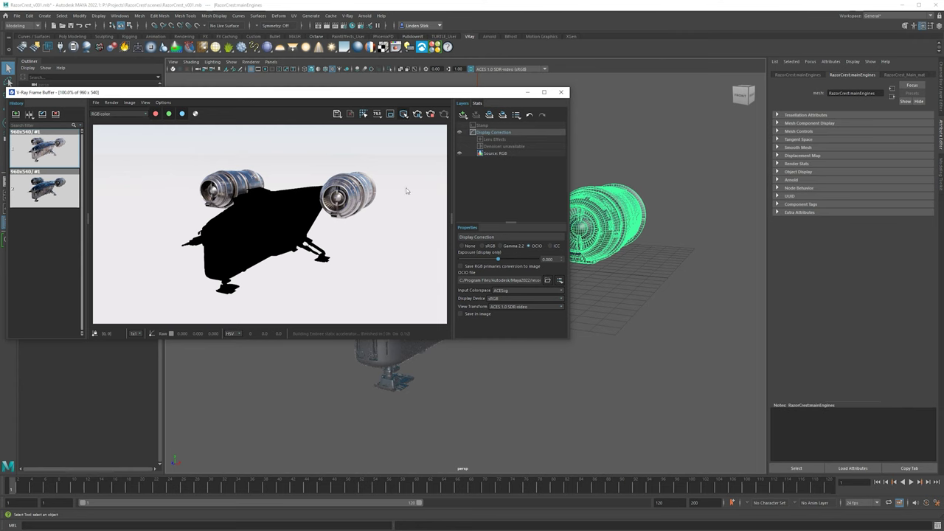
pyautogui.scroll(1, 363, 157)
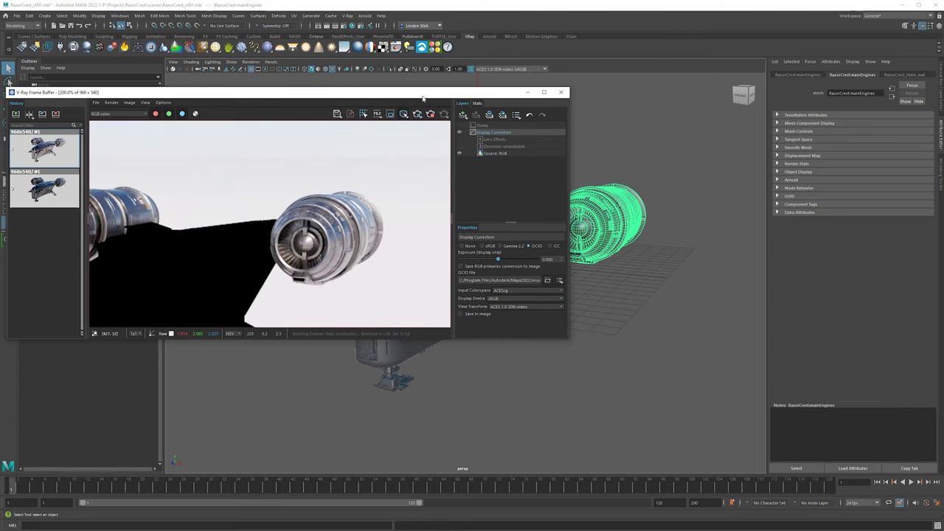
pyautogui.moveTo(422, 98); pyautogui.dragTo(419, 132)
pyautogui.scroll(-1, 404, 280)
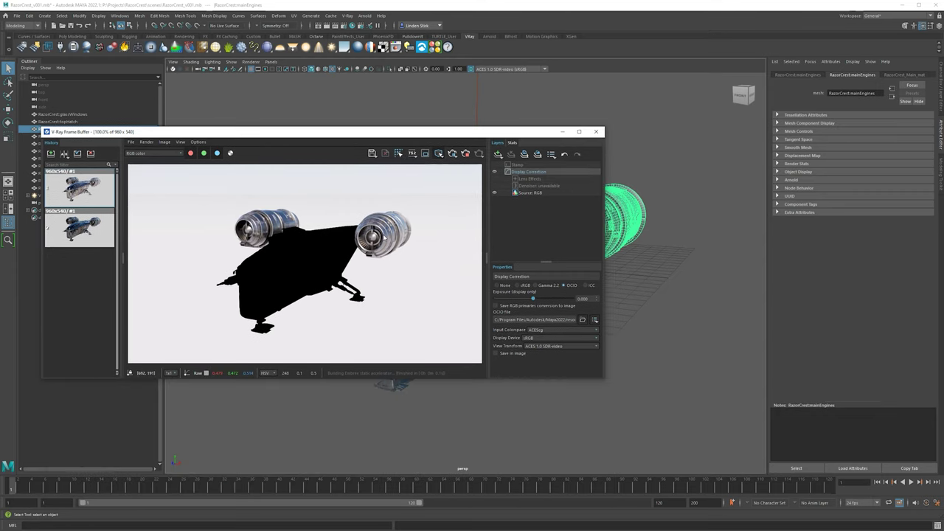
pyautogui.scroll(1, 382, 234)
pyautogui.scroll(1, 373, 214)
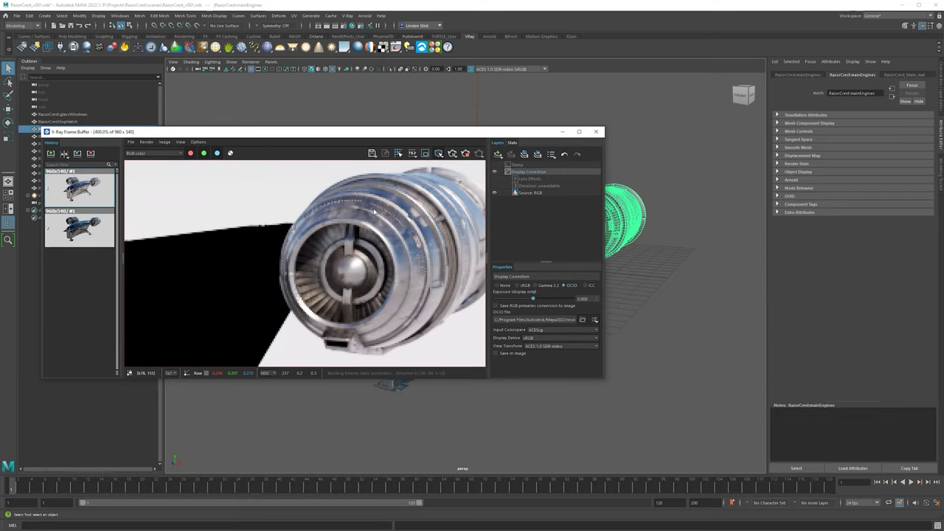
pyautogui.scroll(-1, 374, 212)
pyautogui.scroll(1, 376, 210)
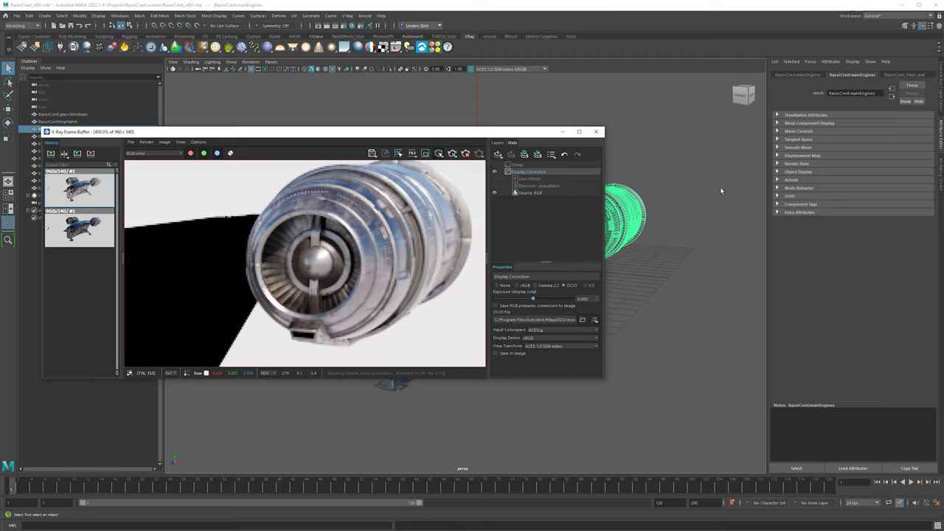
# Step: Drag RazorCrest_Main_mat's Reflection Color down to black, then back up to light grey
pyautogui.click(903, 74)
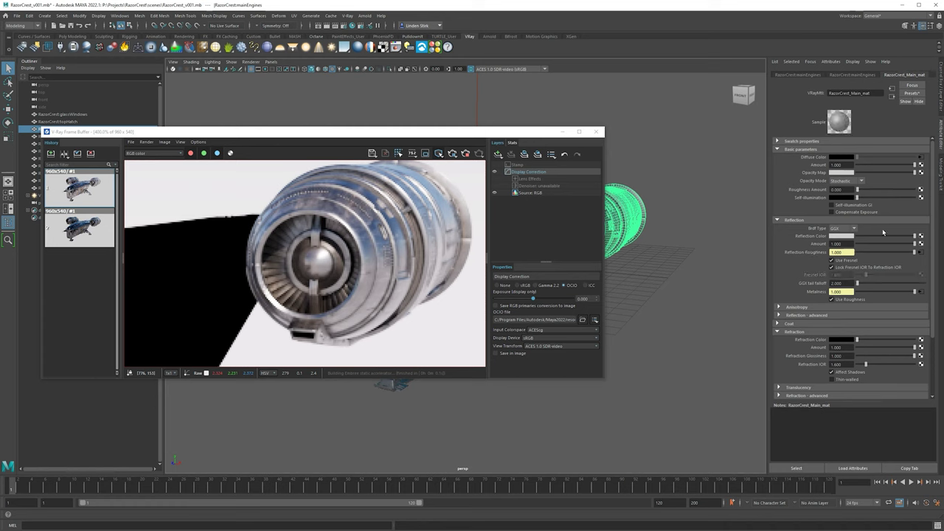
pyautogui.moveTo(906, 236); pyautogui.dragTo(803, 231)
pyautogui.scroll(-2, 248, 243)
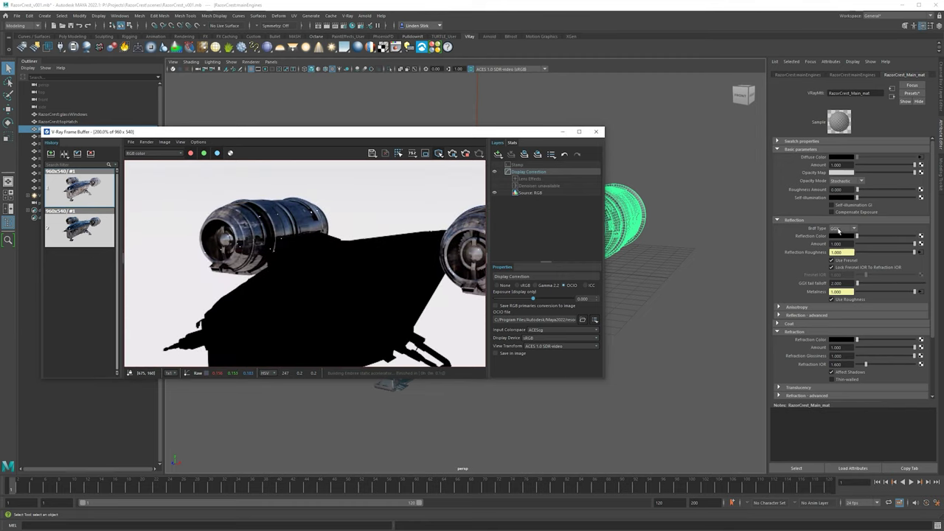
pyautogui.moveTo(858, 236); pyautogui.dragTo(894, 236)
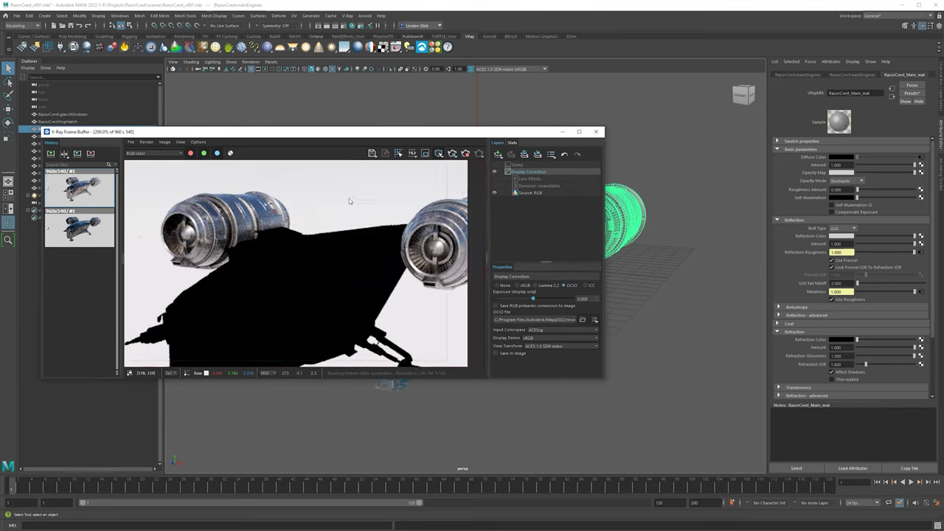
pyautogui.scroll(2, 354, 196)
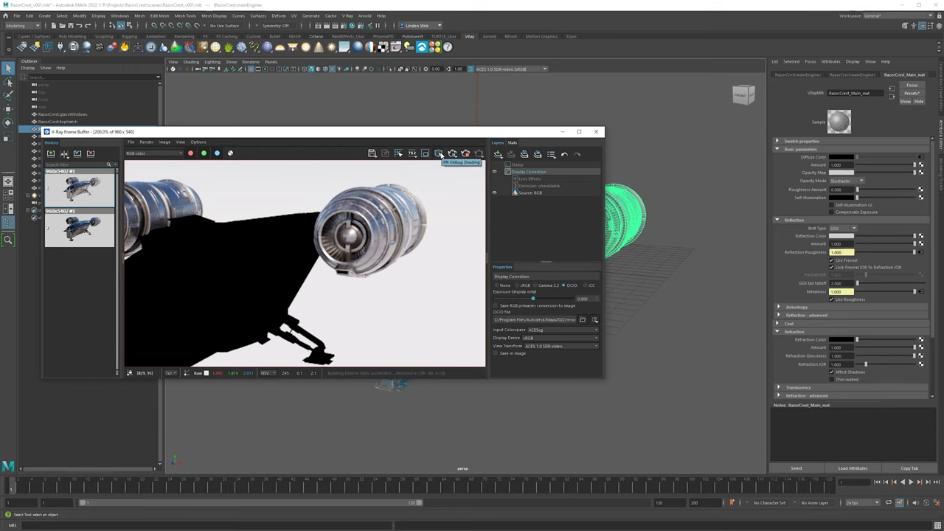
# Step: Preview the render with UVs debug shading, then with Wireframe debug shading
pyautogui.click(439, 154)
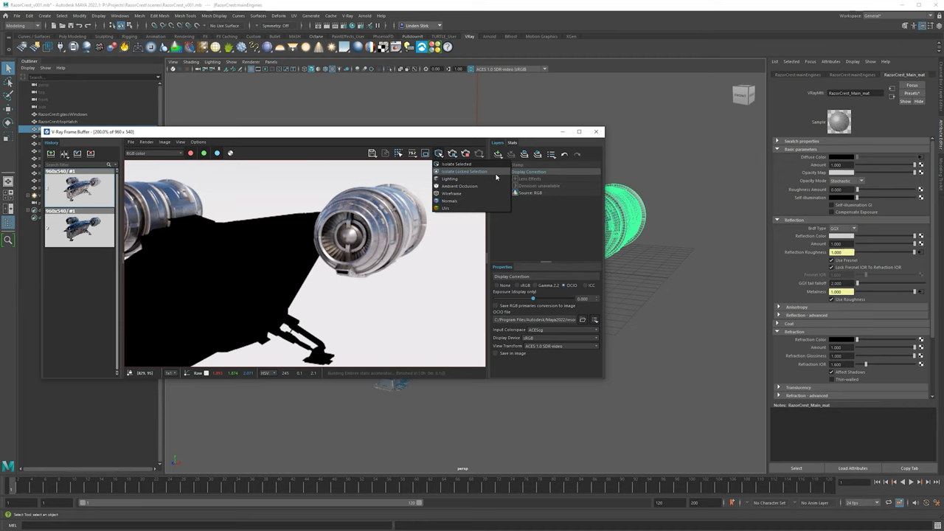
pyautogui.click(458, 209)
pyautogui.scroll(-2, 273, 231)
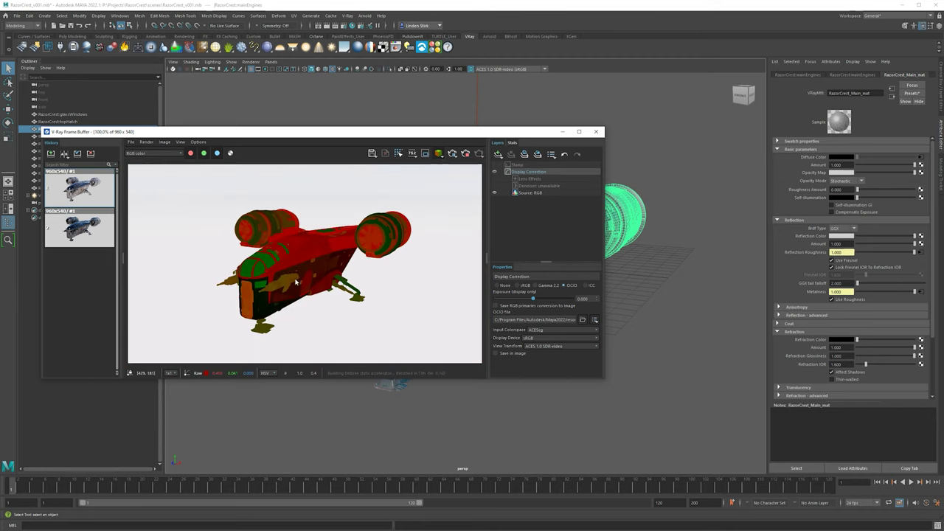
pyautogui.click(439, 154)
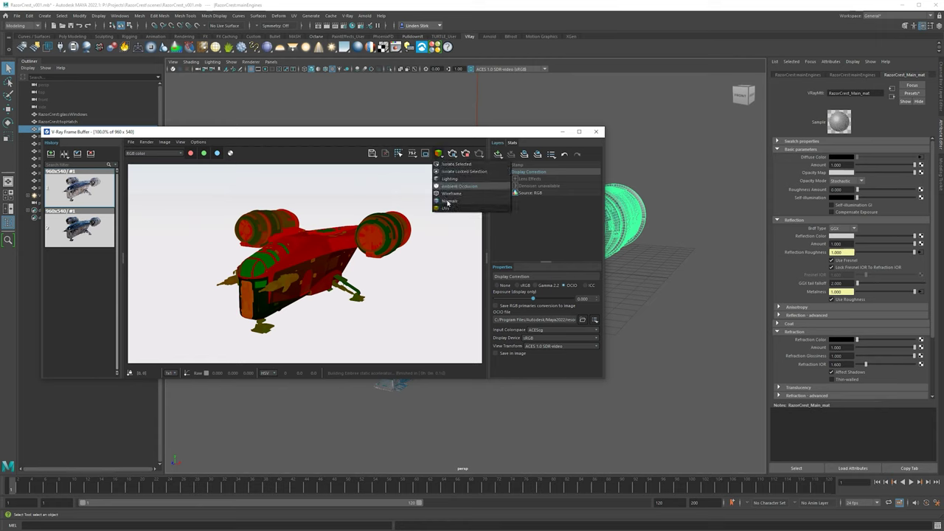
pyautogui.click(448, 203)
pyautogui.scroll(3, 337, 242)
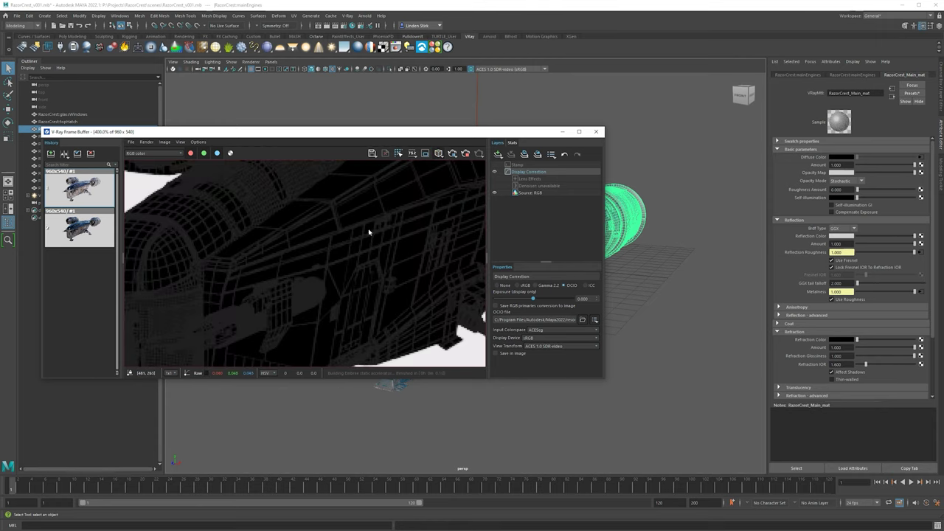
pyautogui.scroll(-1, 371, 232)
pyautogui.scroll(-1, 429, 206)
# Step: Return debug shading to Isolate Selected and nudge the frame buffer window up
pyautogui.click(440, 155)
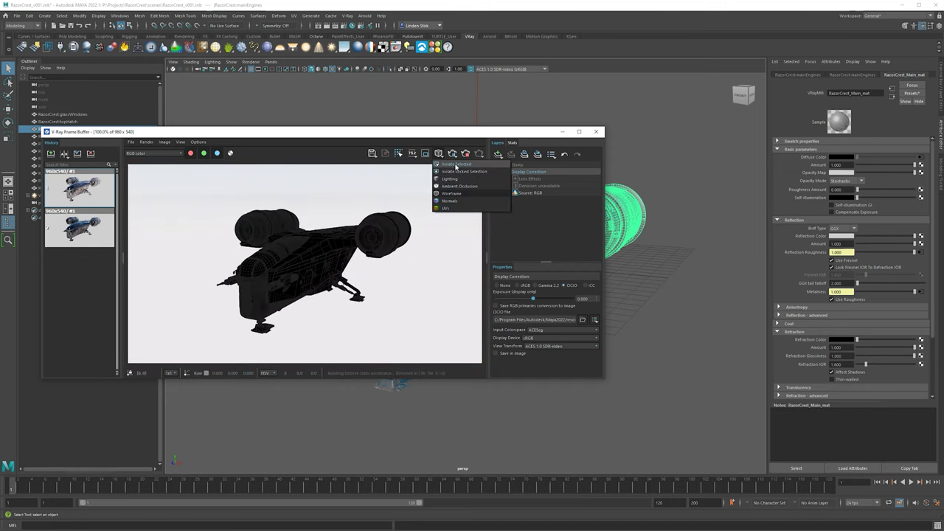
pyautogui.click(450, 177)
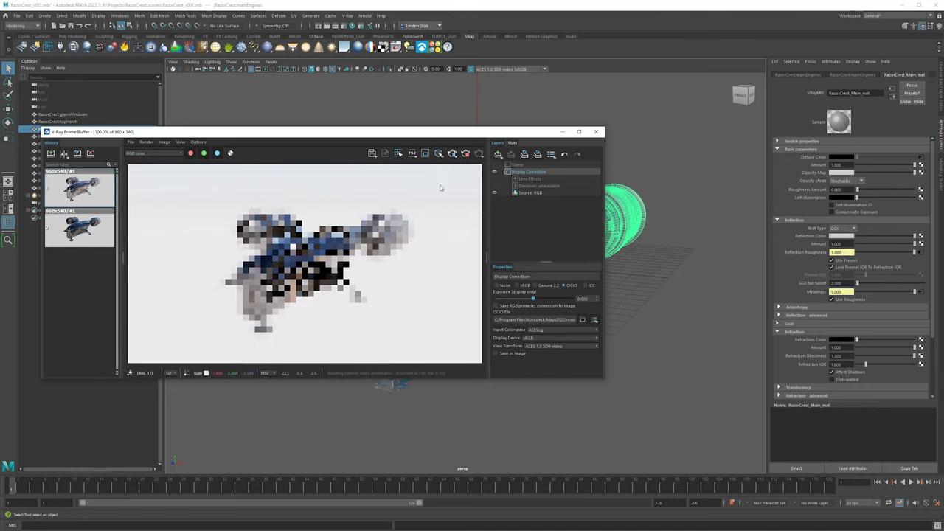
pyautogui.moveTo(439, 156); pyautogui.dragTo(451, 121)
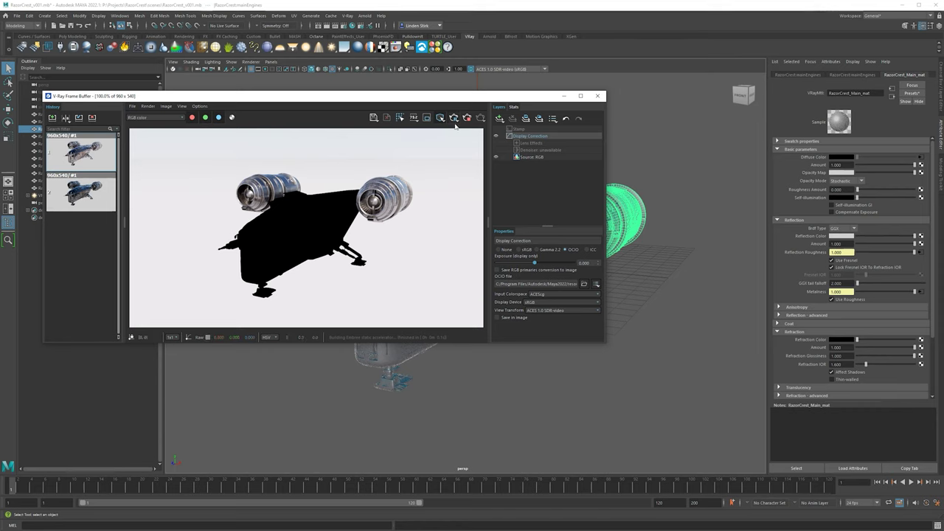
# Step: Stop the IPR so it is saved to History, then start a full production render
pyautogui.click(467, 119)
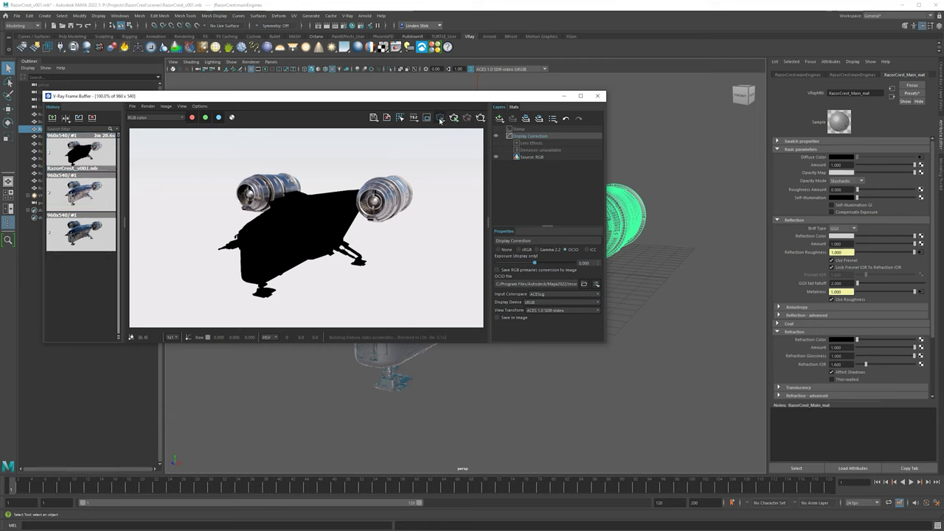
pyautogui.click(480, 118)
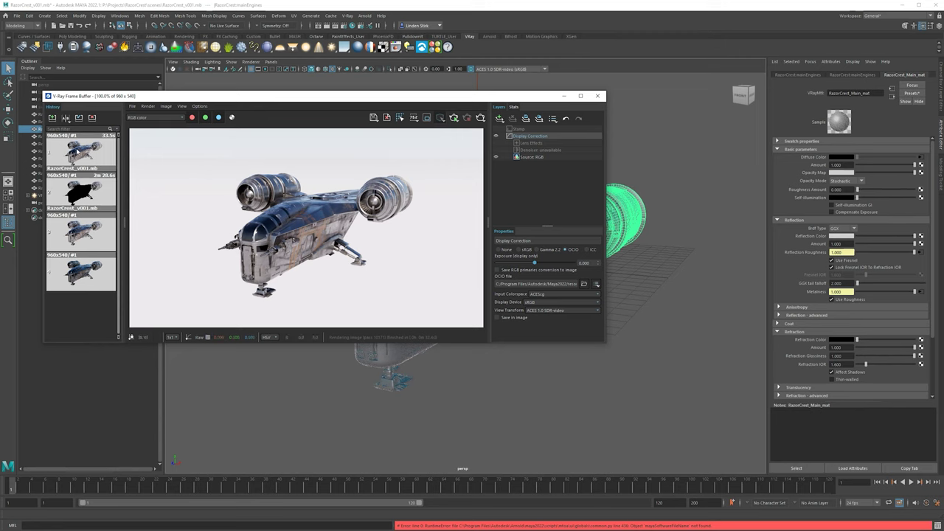
# Step: Note the newest history render as 'This one', then load two earlier renders to compare
pyautogui.click(106, 143)
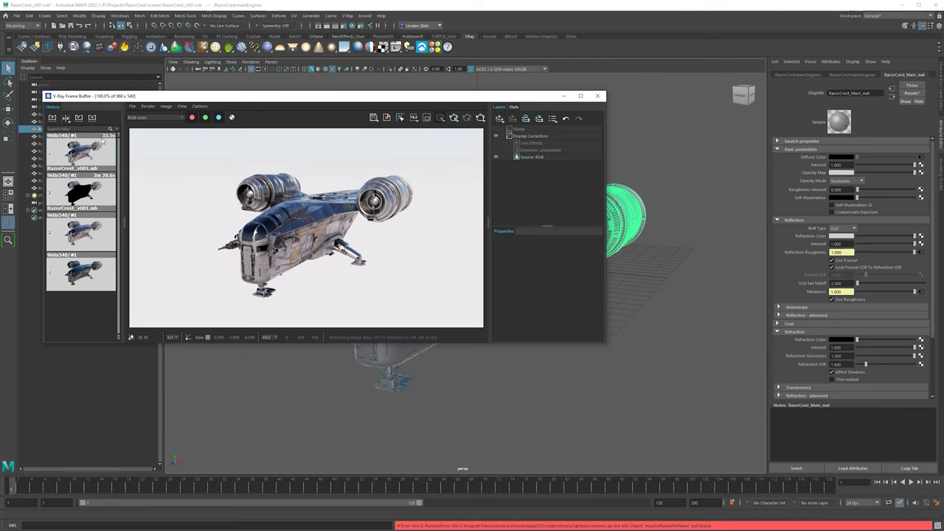
pyautogui.rightClick(71, 146)
pyautogui.rightClick(66, 149)
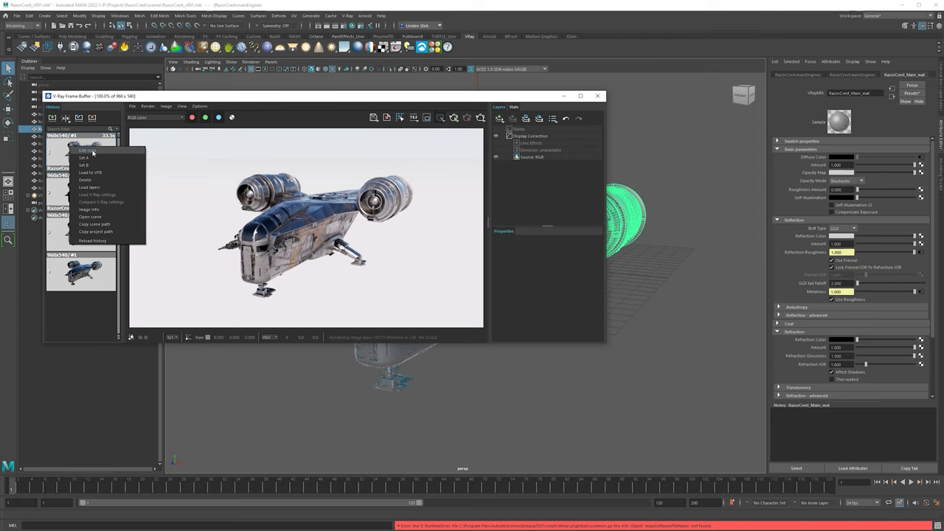
pyautogui.click(93, 152)
pyautogui.write('This one')
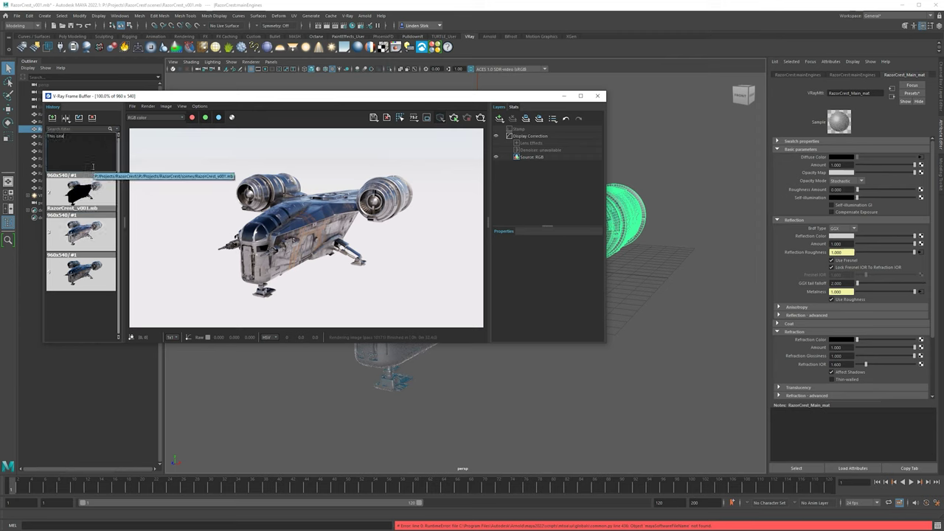
pyautogui.press('Return')
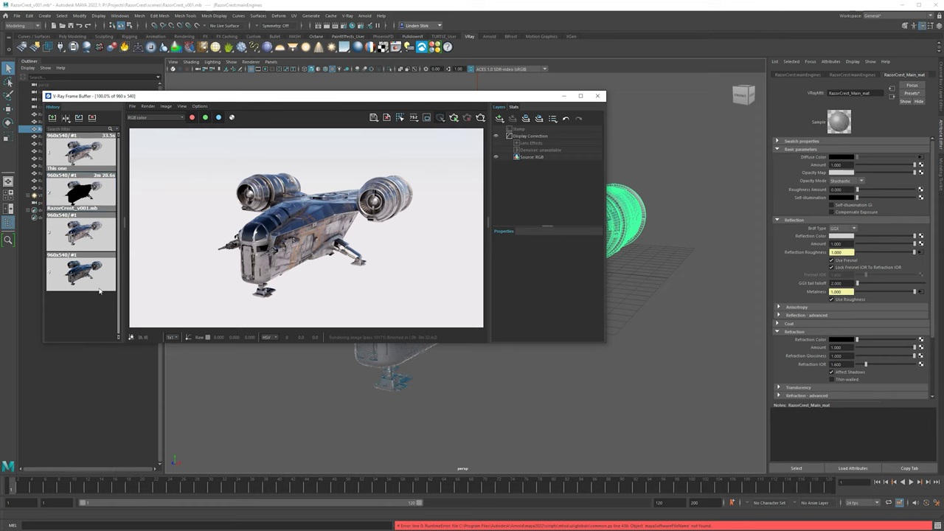
pyautogui.rightClick(95, 152)
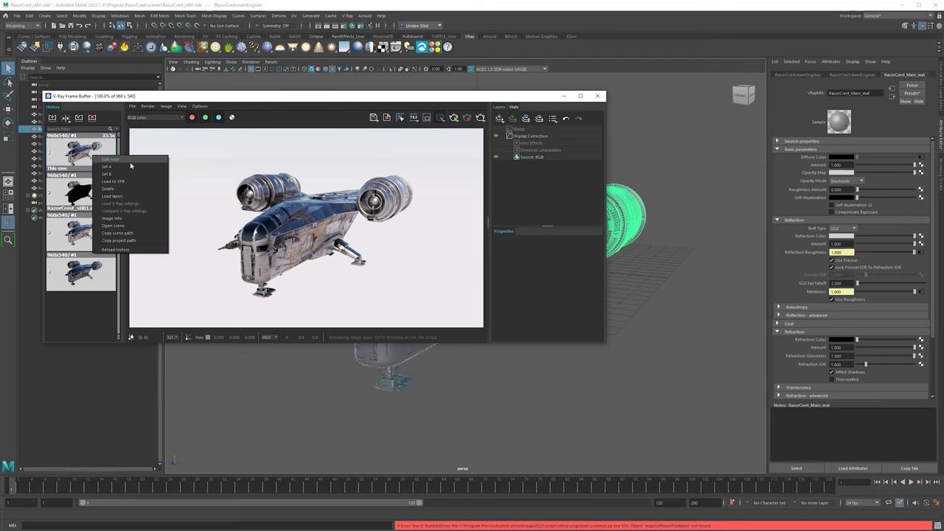
pyautogui.click(118, 171)
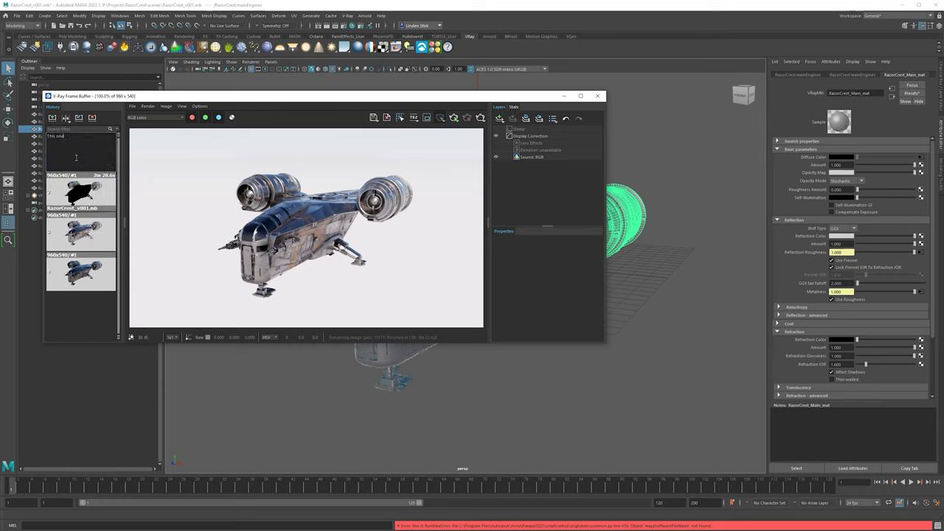
pyautogui.press('Return')
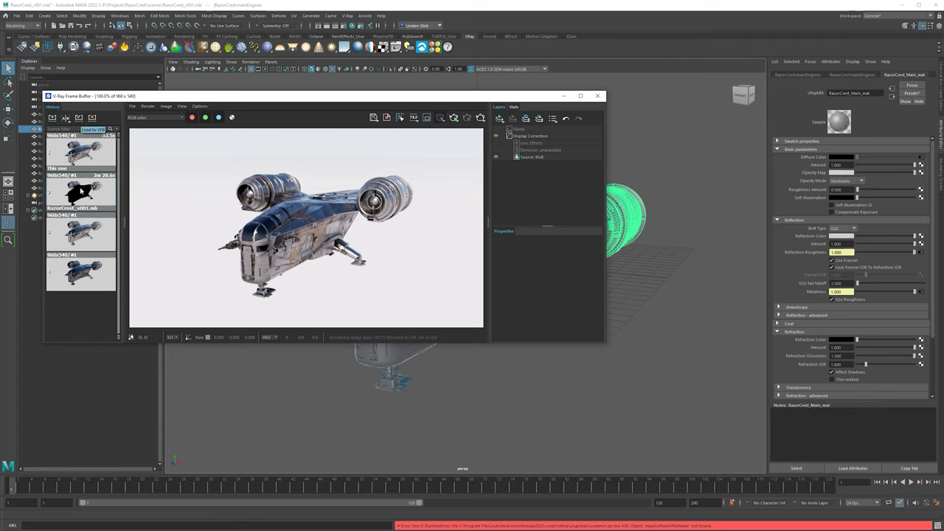
pyautogui.doubleClick(82, 191)
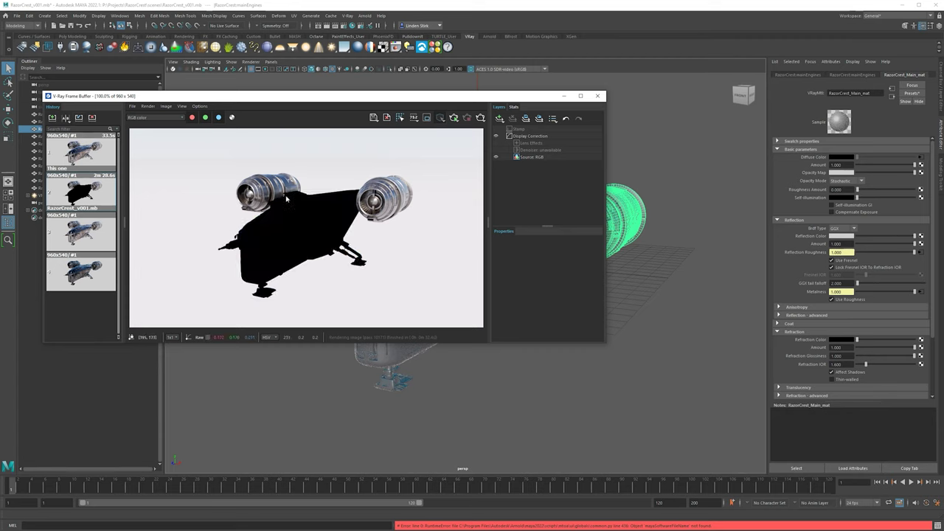
pyautogui.doubleClick(90, 237)
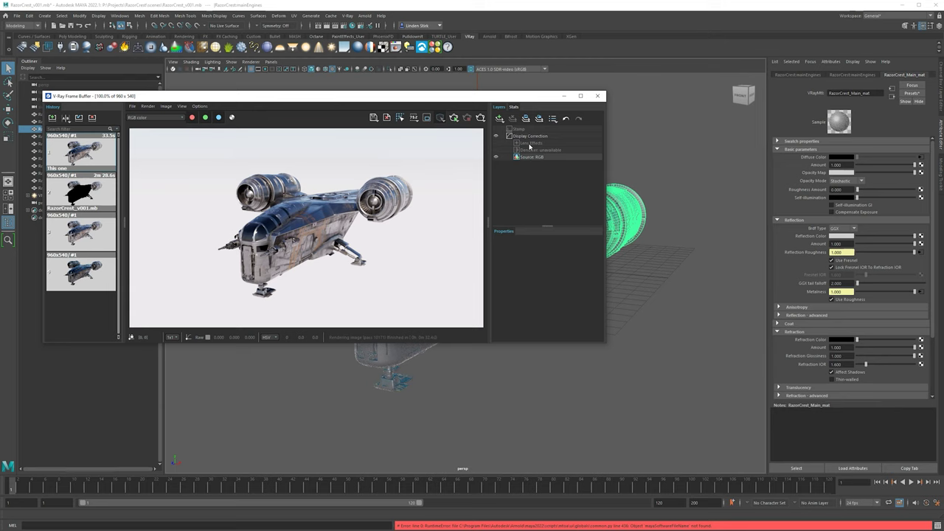
# Step: View render statistics in an enlarged frame buffer, then switch back to the Layers stack
pyautogui.click(514, 107)
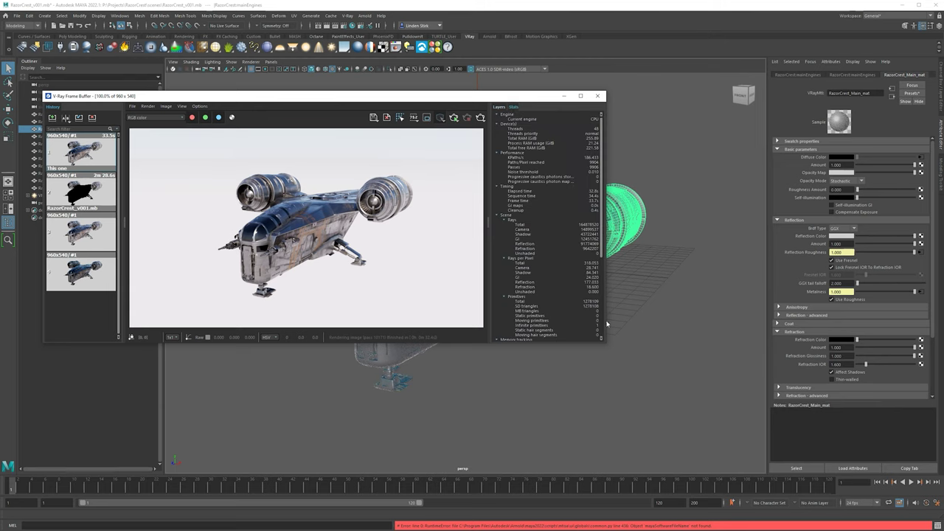
pyautogui.moveTo(606, 341); pyautogui.dragTo(664, 426)
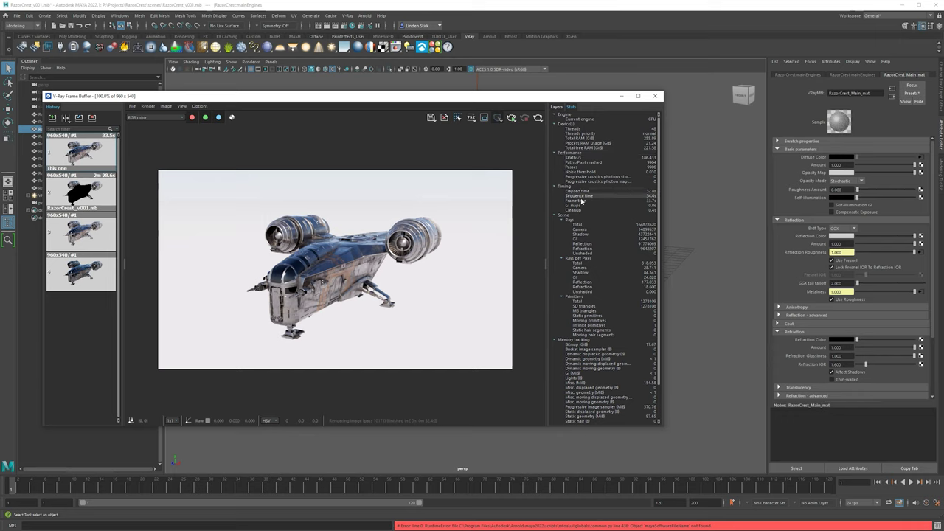
pyautogui.scroll(-2, 601, 228)
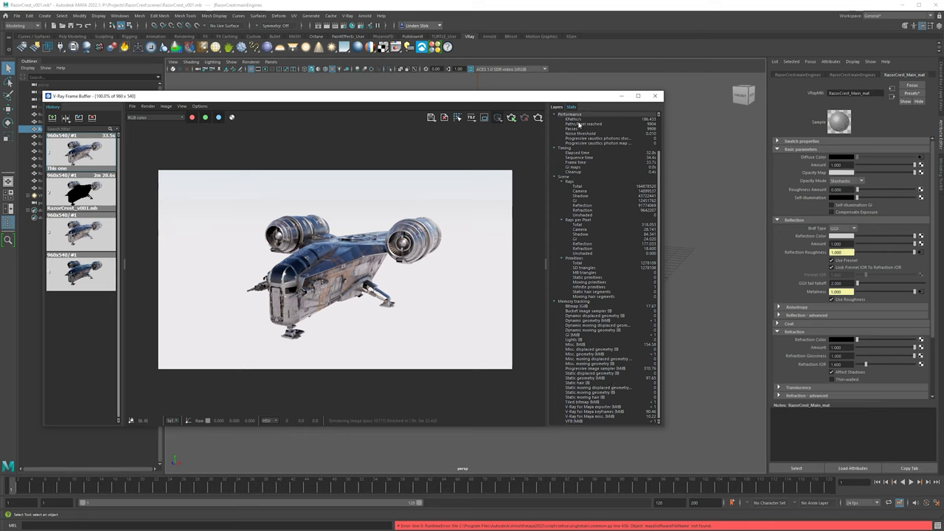
pyautogui.scroll(2, 609, 249)
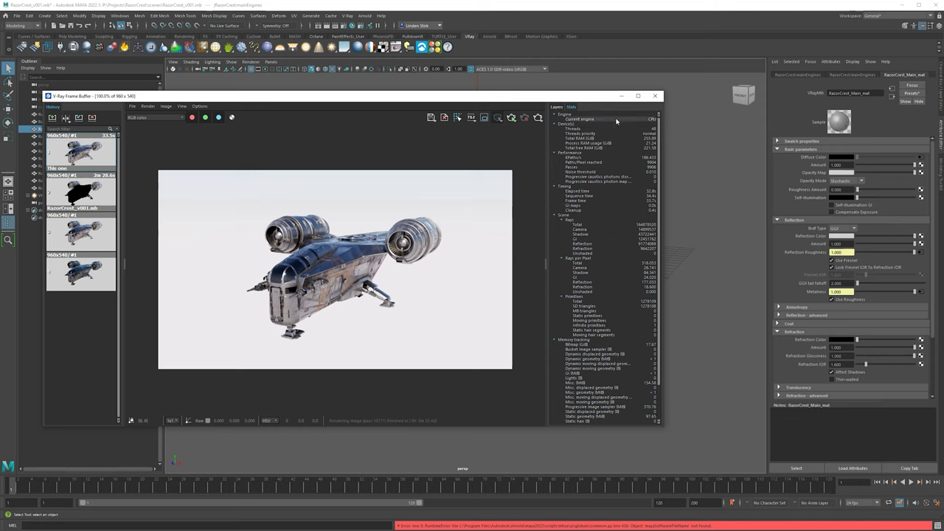
pyautogui.click(556, 108)
pyautogui.click(589, 137)
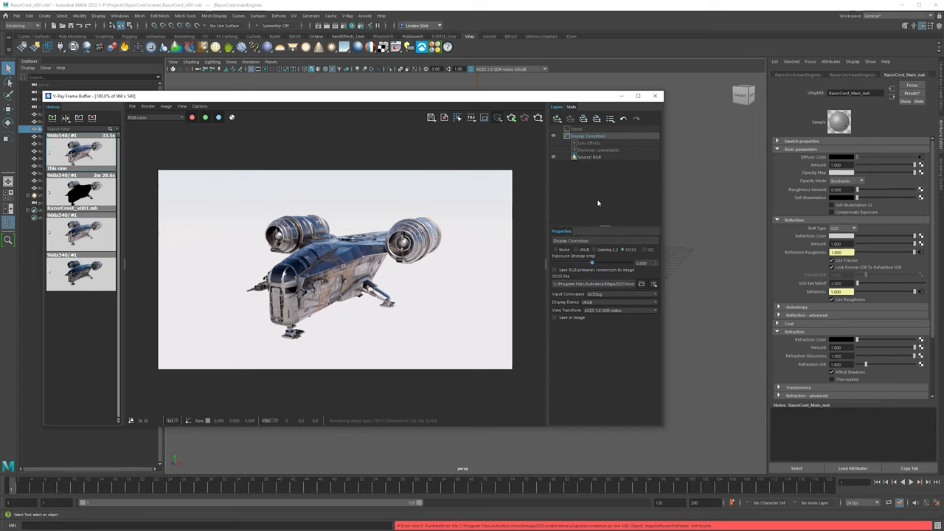
pyautogui.click(577, 250)
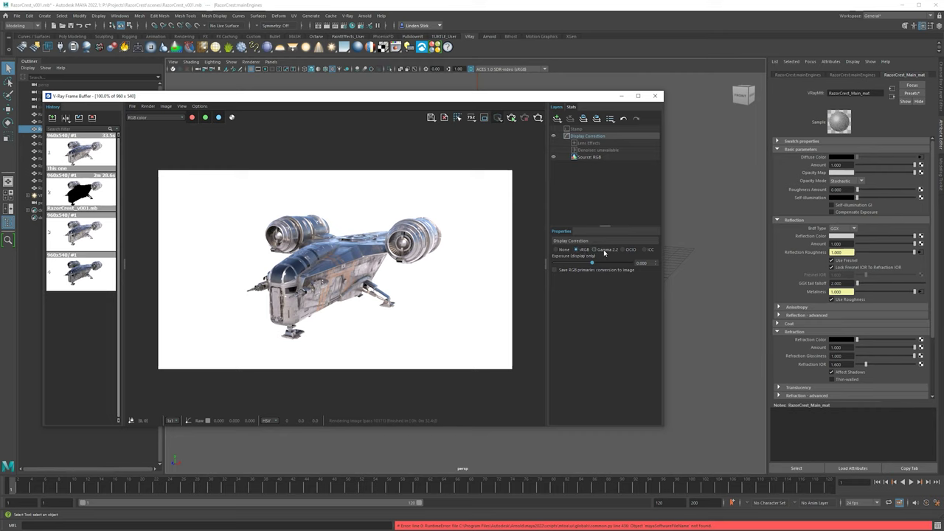
pyautogui.click(576, 249)
pyautogui.click(599, 251)
pyautogui.click(628, 251)
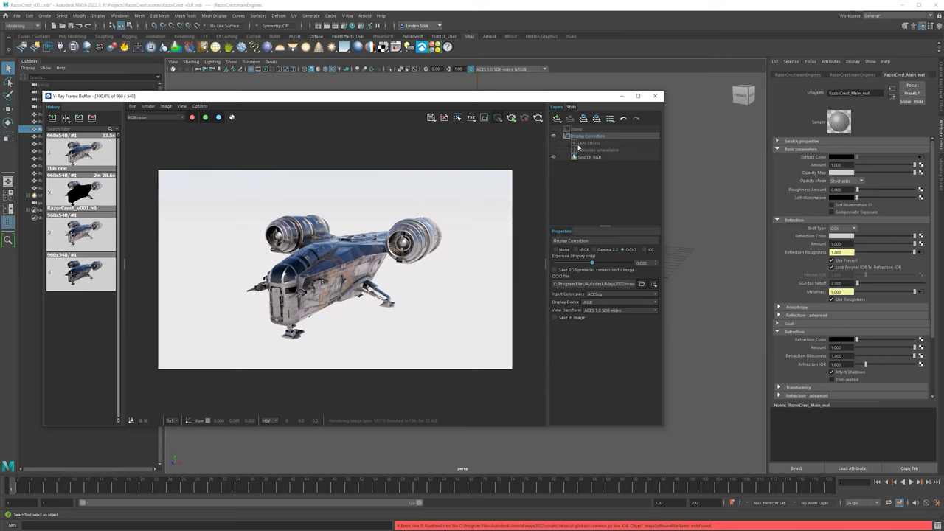
# Step: Enable bloom/glare on the Lens Effects layer and view the Glare channel
pyautogui.click(569, 143)
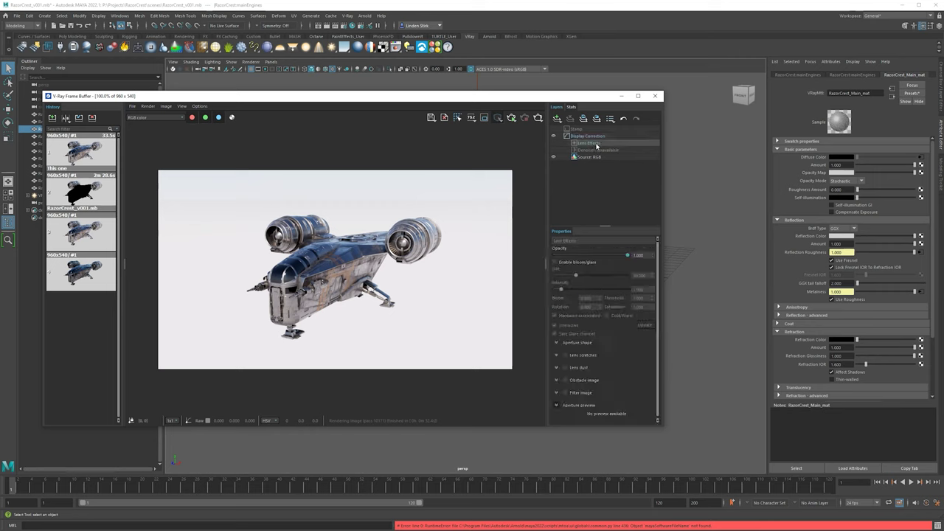
pyautogui.click(559, 262)
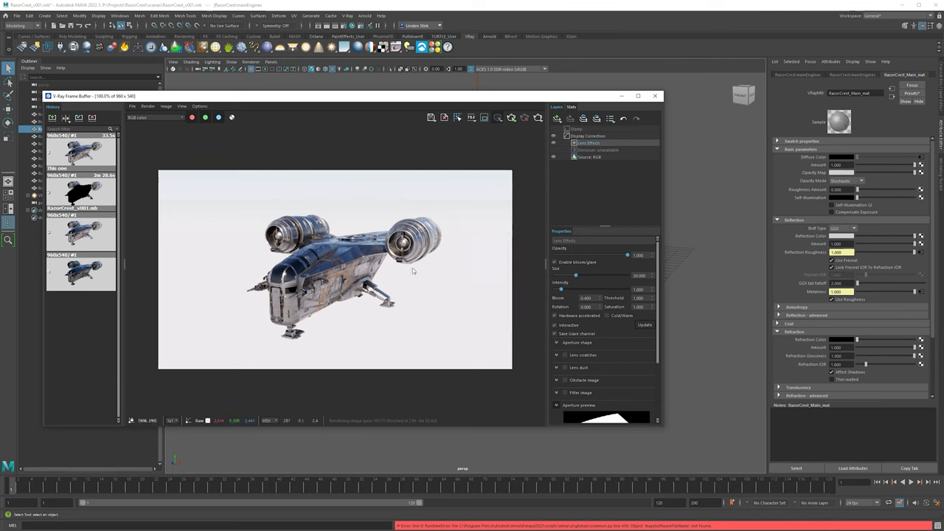
pyautogui.scroll(2, 391, 237)
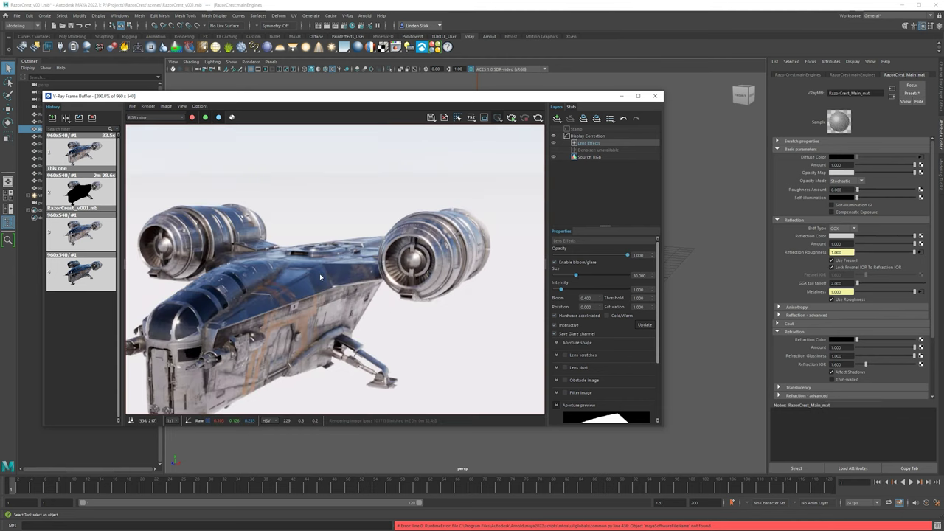
pyautogui.moveTo(320, 278); pyautogui.dragTo(376, 238, button='middle')
pyautogui.scroll(-2, 385, 234)
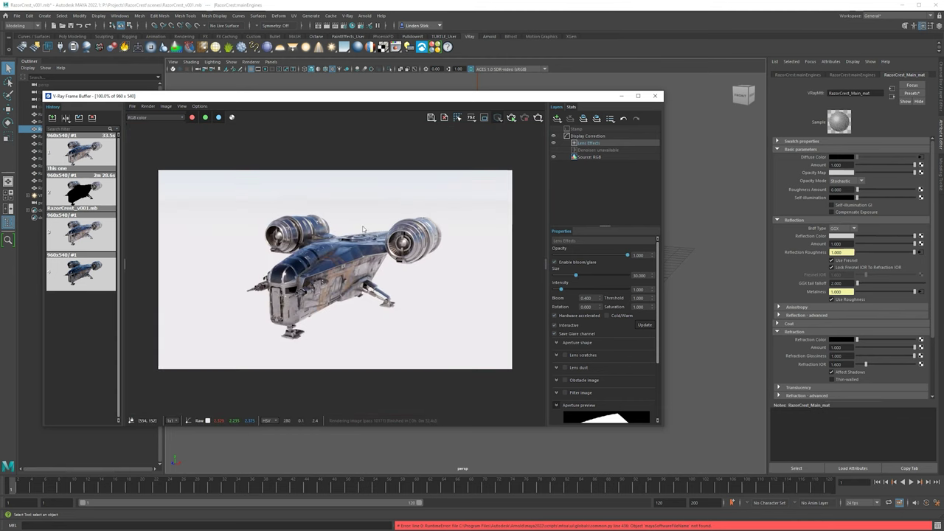
pyautogui.click(153, 117)
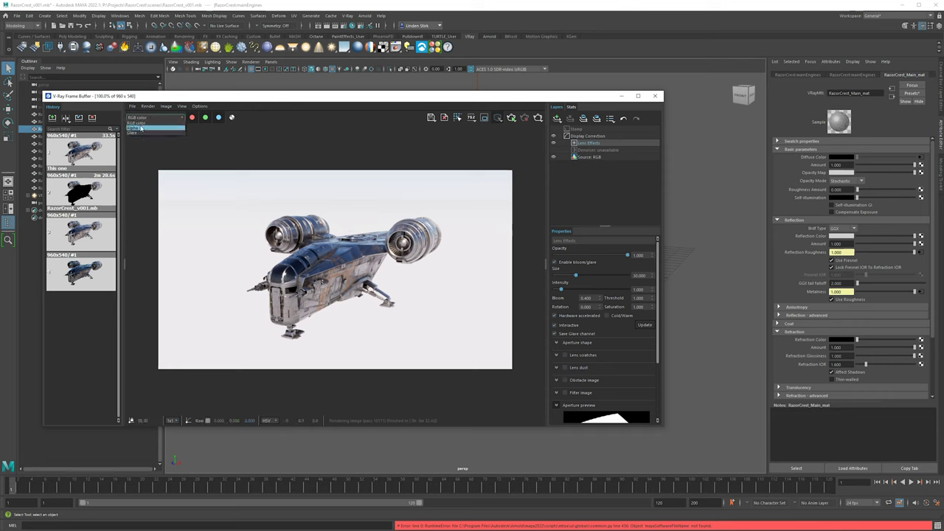
pyautogui.click(142, 134)
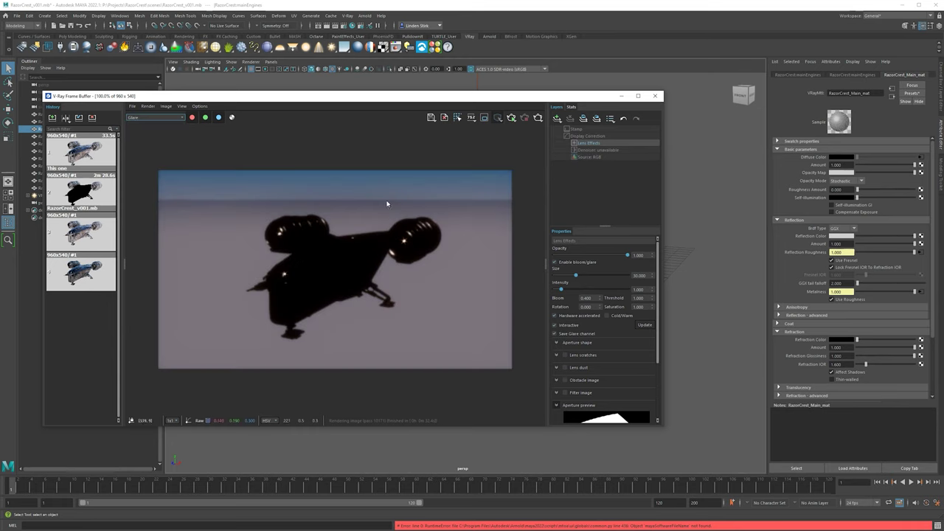
pyautogui.scroll(1, 416, 243)
pyautogui.scroll(2, 414, 243)
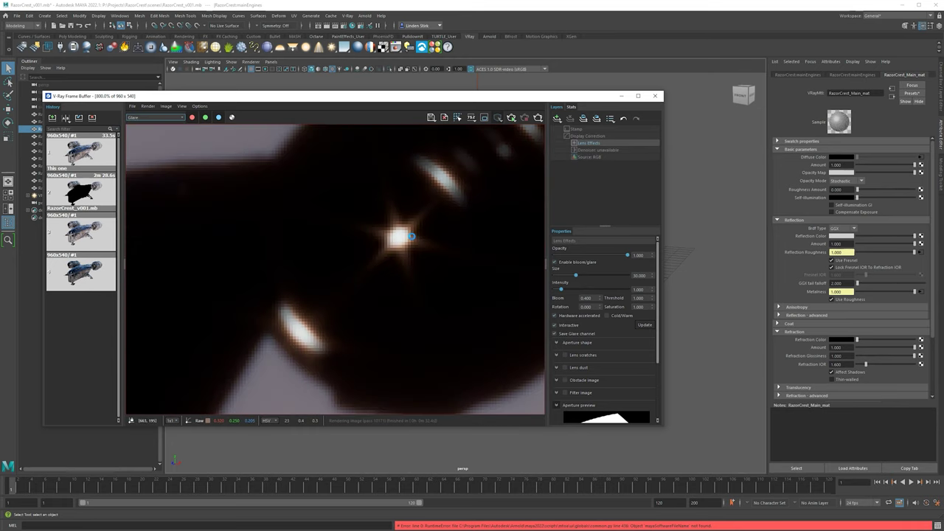
pyautogui.scroll(-2, 394, 235)
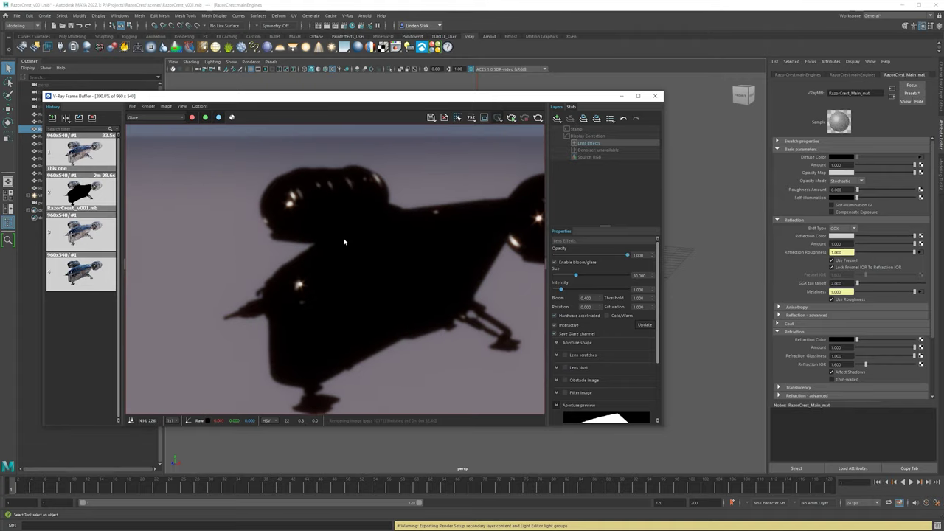
# Step: Enlarge the glare size to about 63
pyautogui.moveTo(576, 275); pyautogui.dragTo(589, 290)
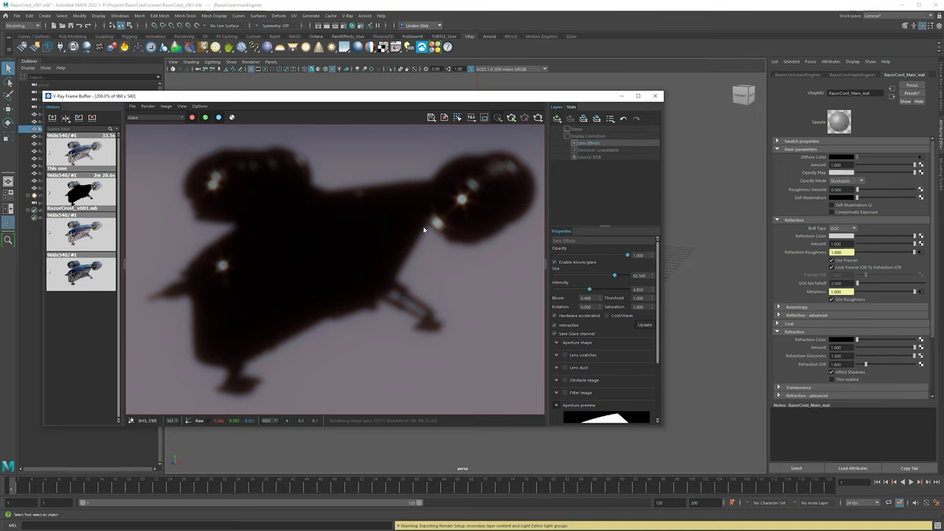
pyautogui.scroll(-2, 422, 228)
pyautogui.scroll(2, 417, 235)
pyautogui.moveTo(381, 251); pyautogui.dragTo(504, 241, button='middle')
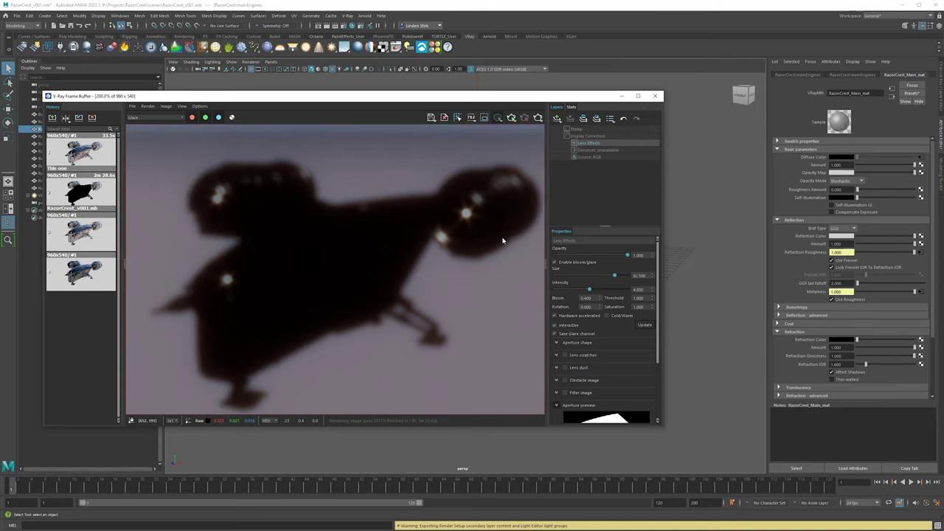
# Step: Set the Bloom value to 0.4
pyautogui.click(585, 298)
pyautogui.moveTo(595, 299); pyautogui.dragTo(559, 299)
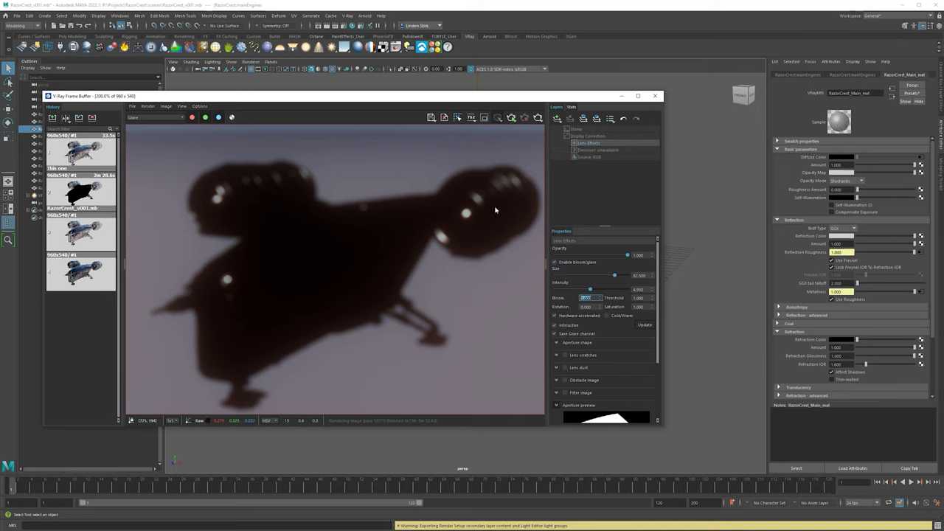
pyautogui.scroll(2, 495, 210)
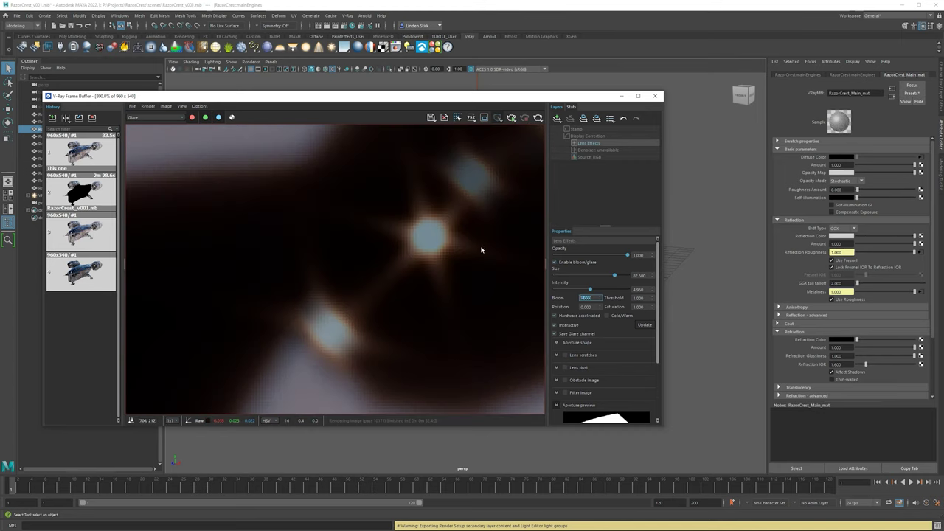
pyautogui.scroll(-1, 442, 222)
pyautogui.scroll(-1, 448, 226)
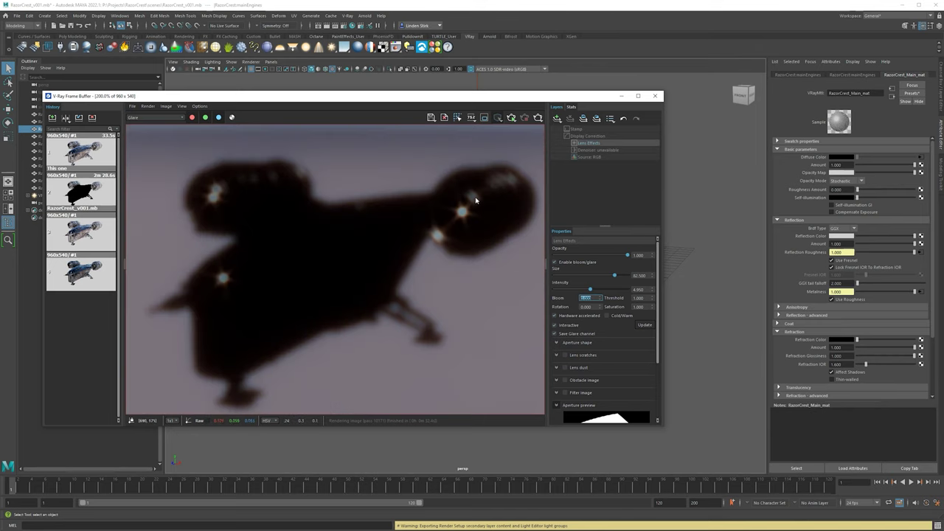
pyautogui.moveTo(219, 274); pyautogui.dragTo(270, 255, button='middle')
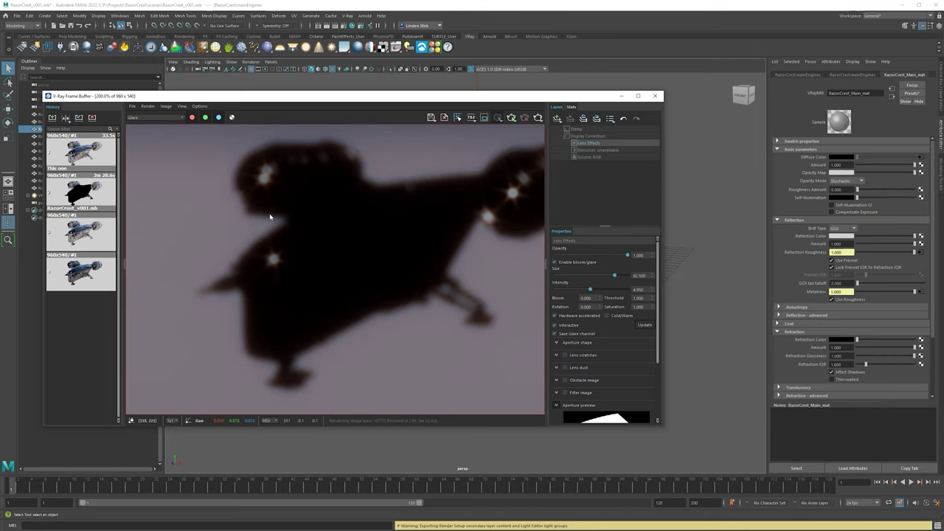
pyautogui.doubleClick(586, 297)
pyautogui.write('8')
pyautogui.press('Return')
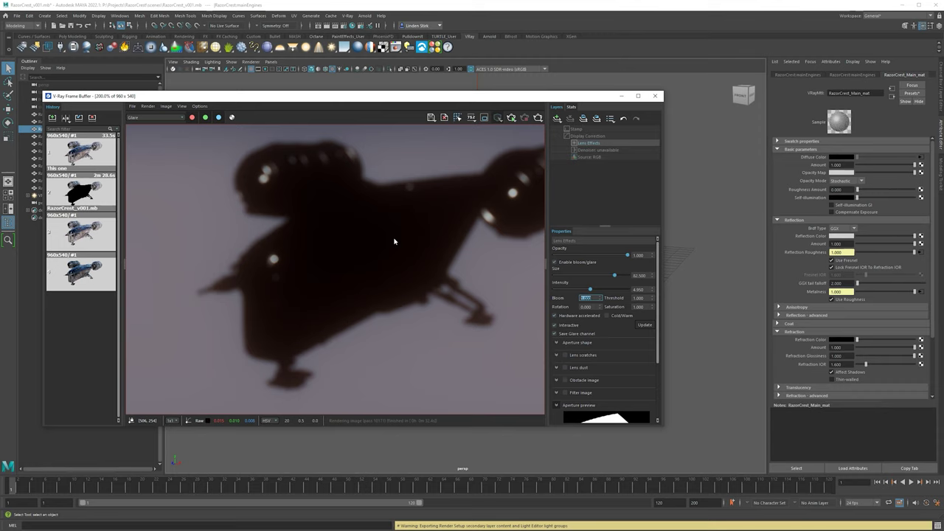
pyautogui.write('0.4')
pyautogui.press('Return')
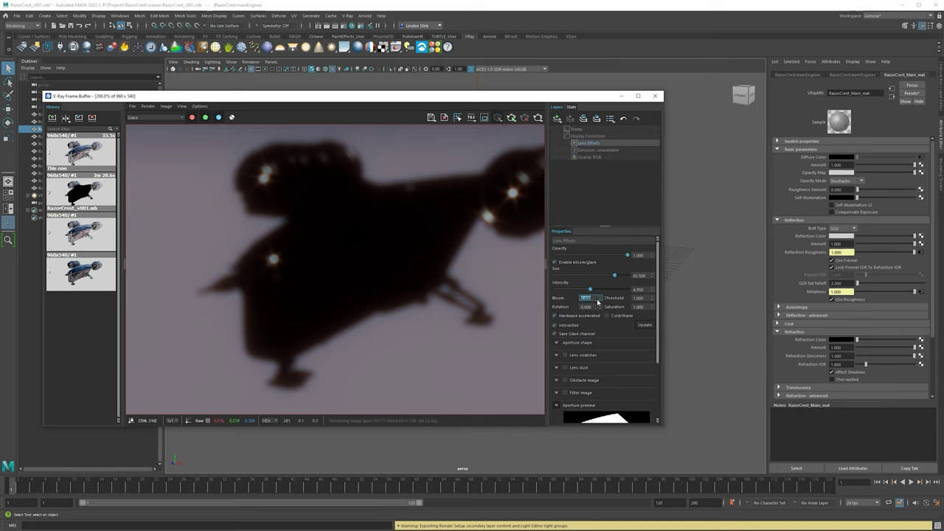
pyautogui.press('Return')
# Step: Reduce the glare size to 37.5 to shrink the blur
pyautogui.scroll(-1, 615, 316)
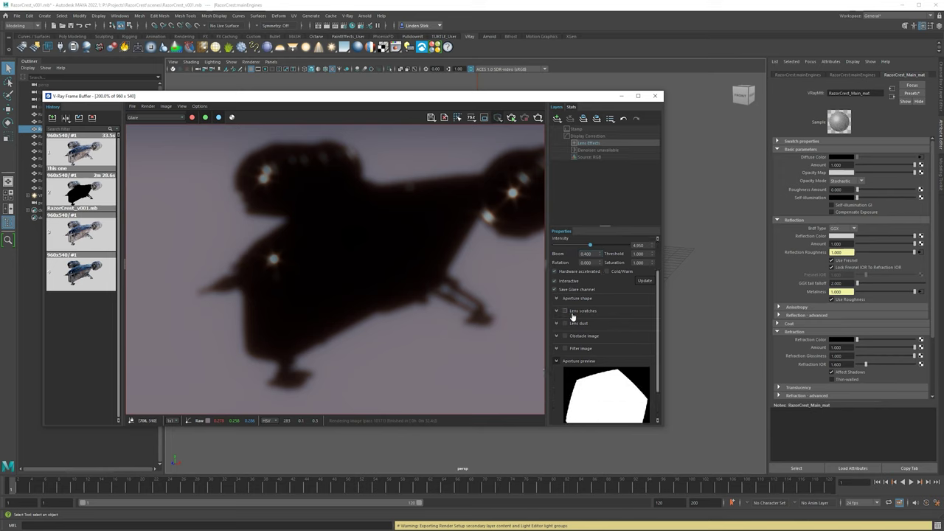
pyautogui.scroll(-1, 600, 355)
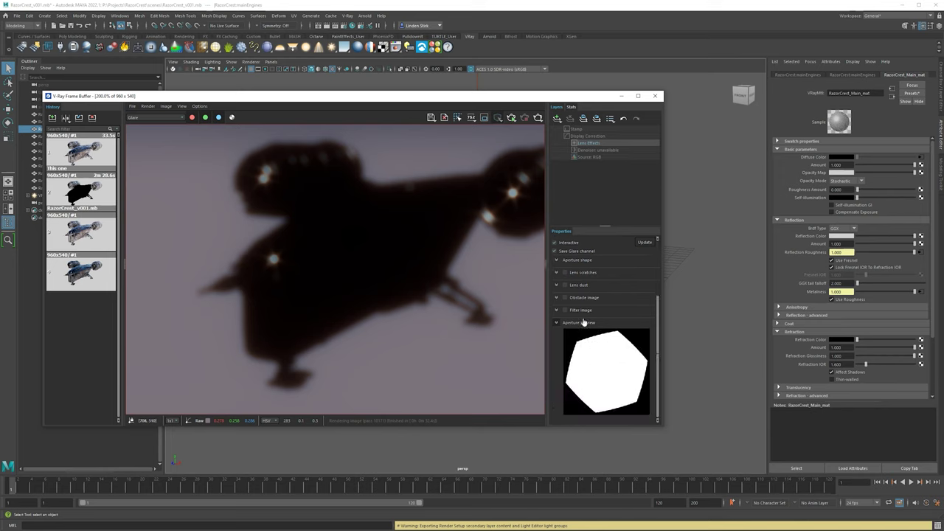
pyautogui.scroll(1, 610, 363)
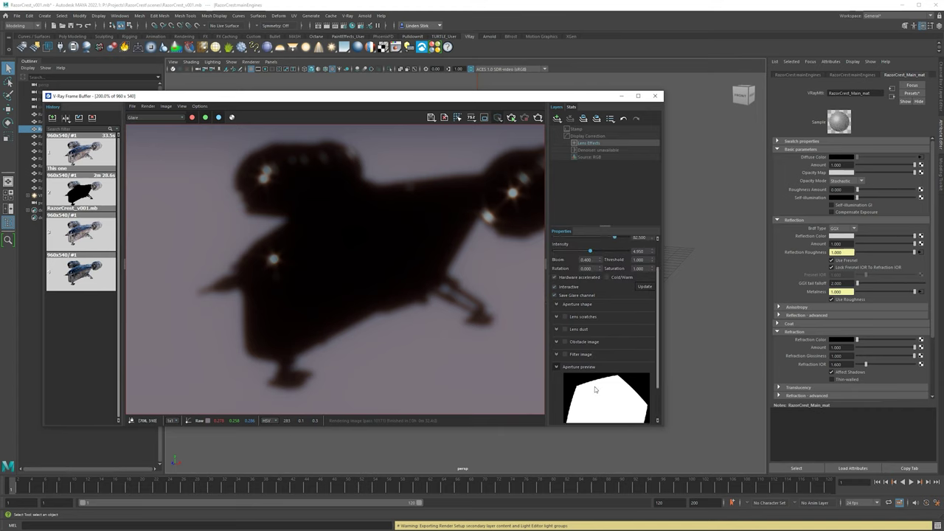
pyautogui.scroll(1, 617, 332)
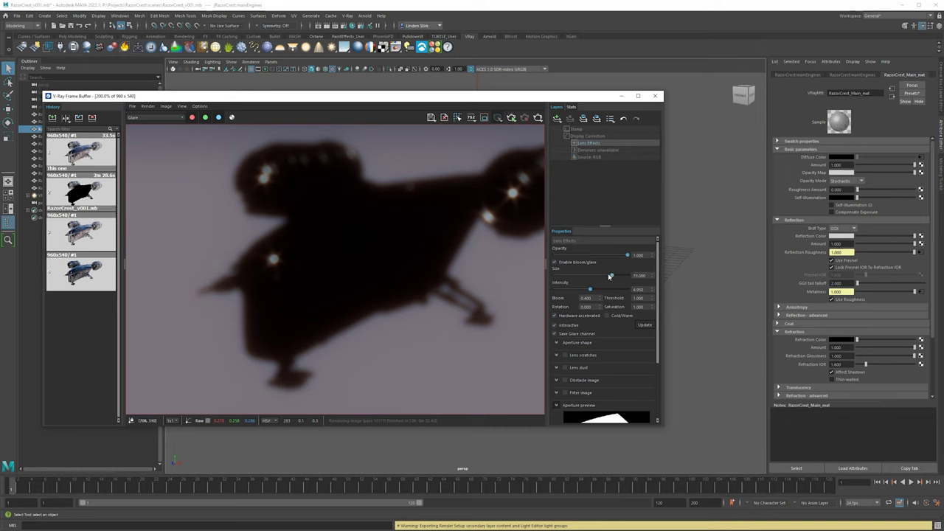
pyautogui.moveTo(612, 275); pyautogui.dragTo(581, 275)
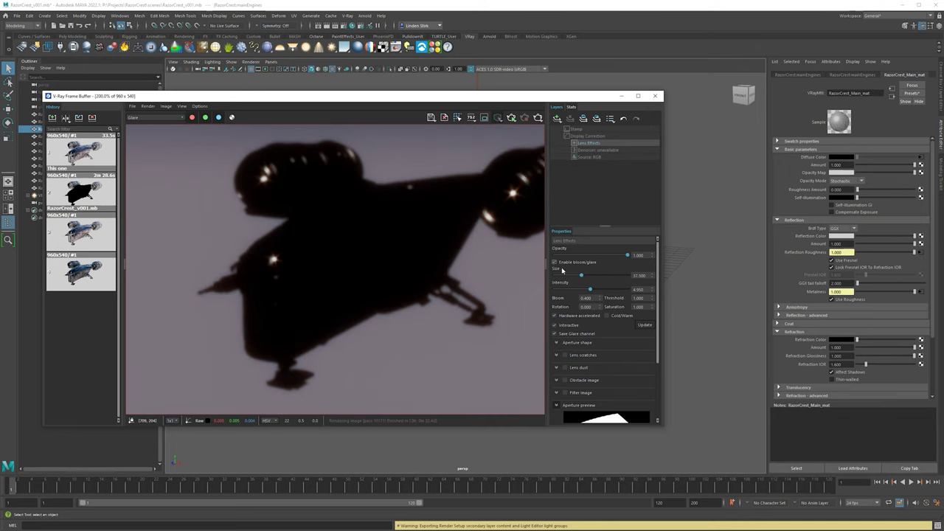
# Step: Disable bloom/glare and switch the channel back to RGB color
pyautogui.click(555, 262)
pyautogui.click(154, 118)
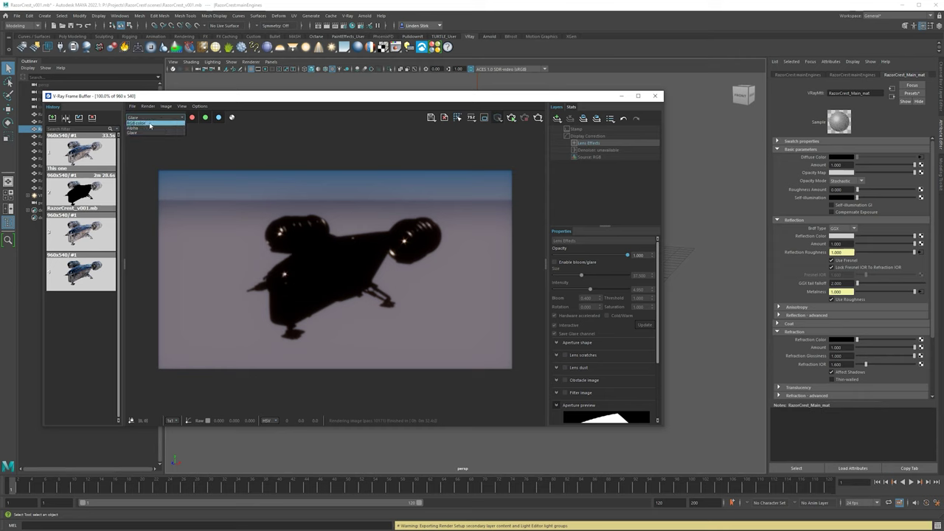
pyautogui.click(151, 123)
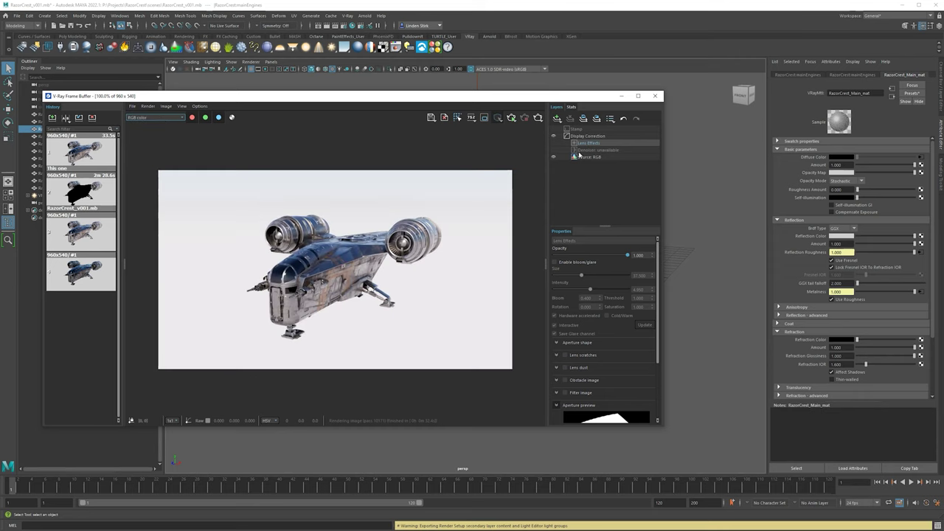
# Step: Inspect the Denoiser layer's properties
pyautogui.click(603, 150)
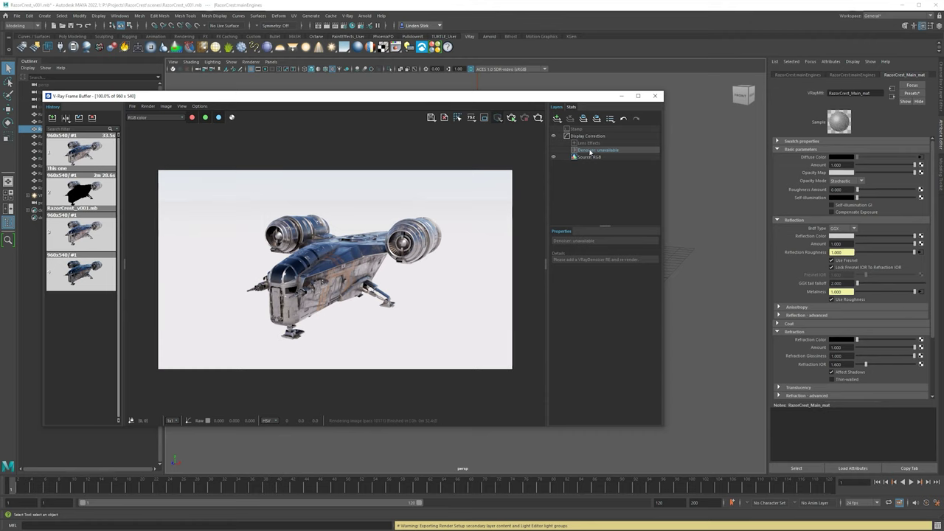
pyautogui.scroll(2, 353, 266)
pyautogui.scroll(2, 353, 266)
pyautogui.scroll(-4, 353, 266)
pyautogui.click(582, 158)
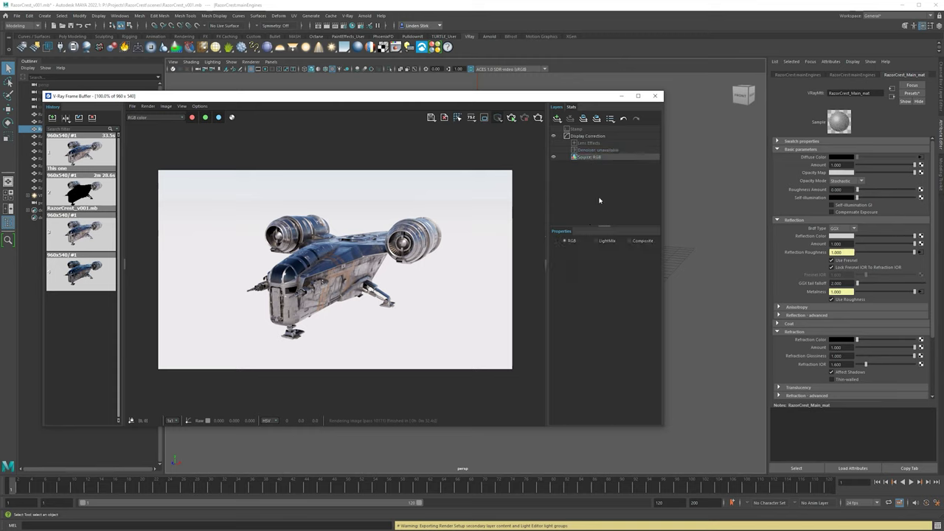
pyautogui.click(604, 242)
pyautogui.click(602, 242)
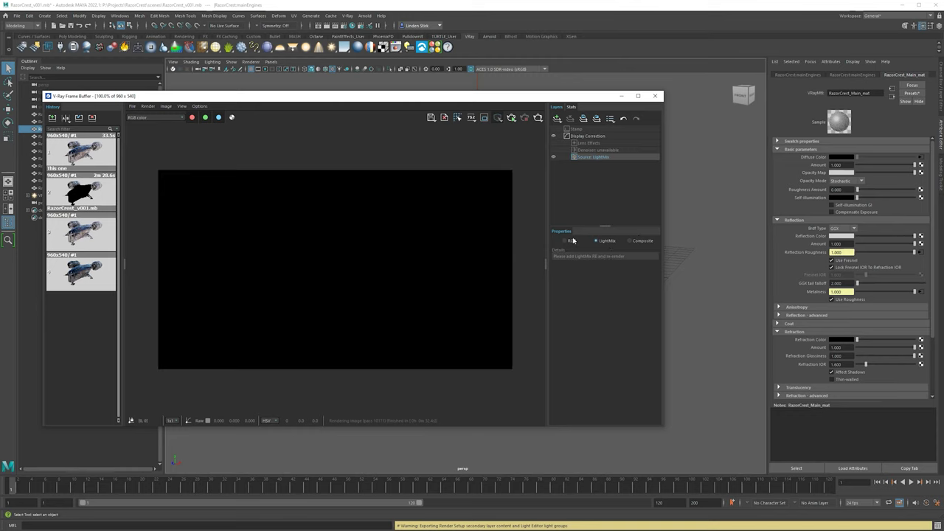
pyautogui.click(565, 241)
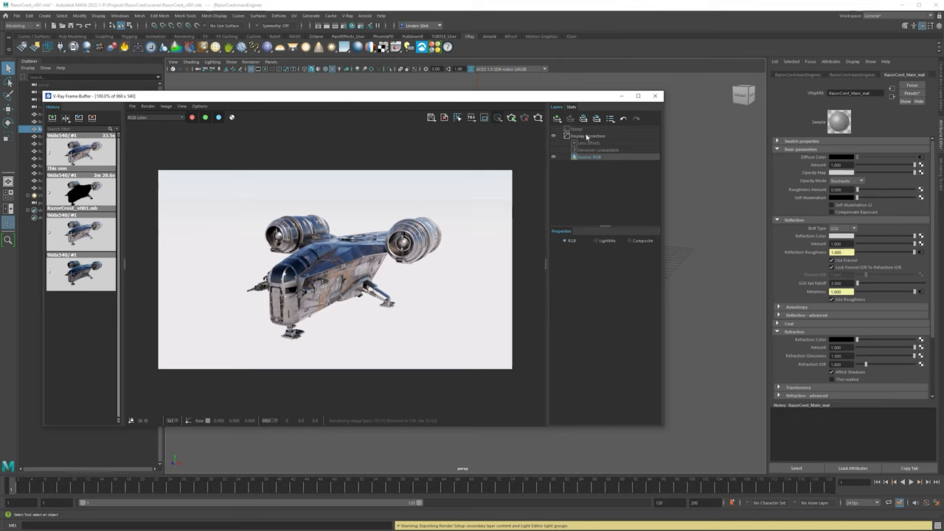
# Step: Add a Curves layer above Display Correction and drag its points into a steep S-shaped rise
pyautogui.click(565, 137)
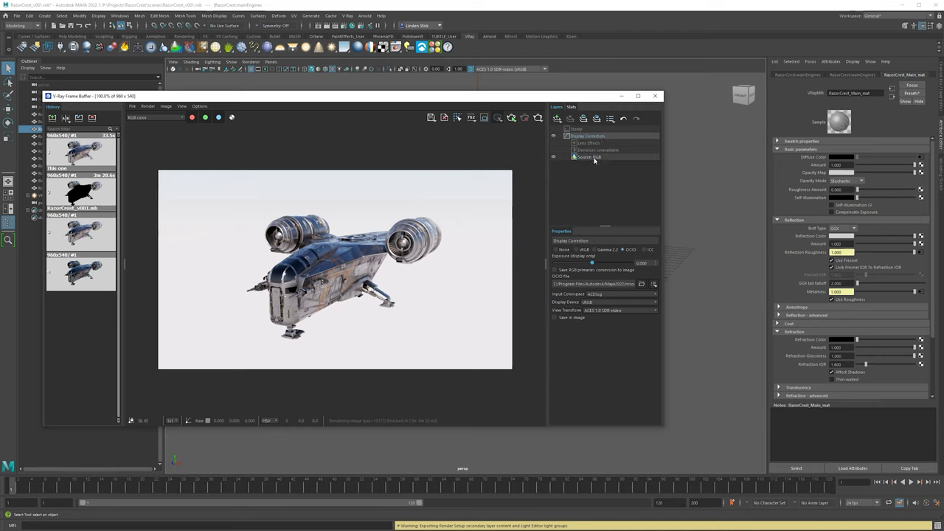
pyautogui.click(557, 119)
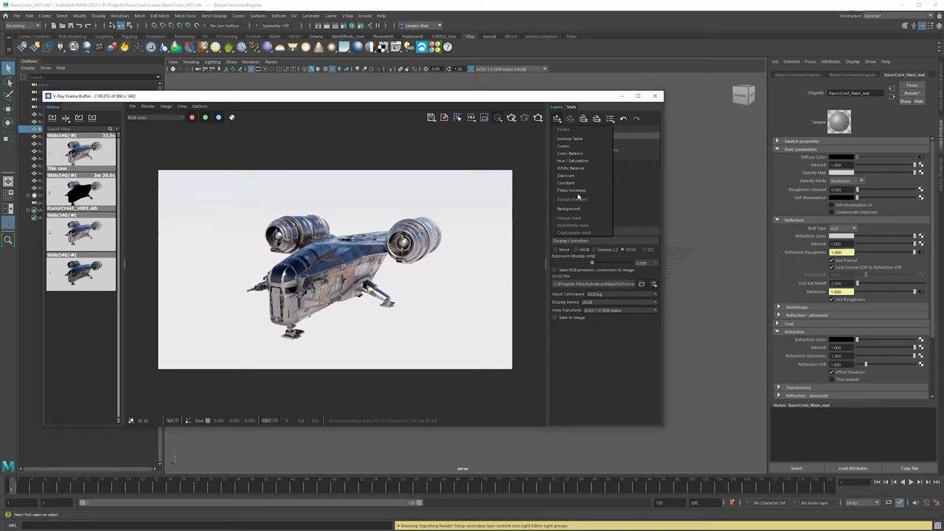
pyautogui.click(578, 147)
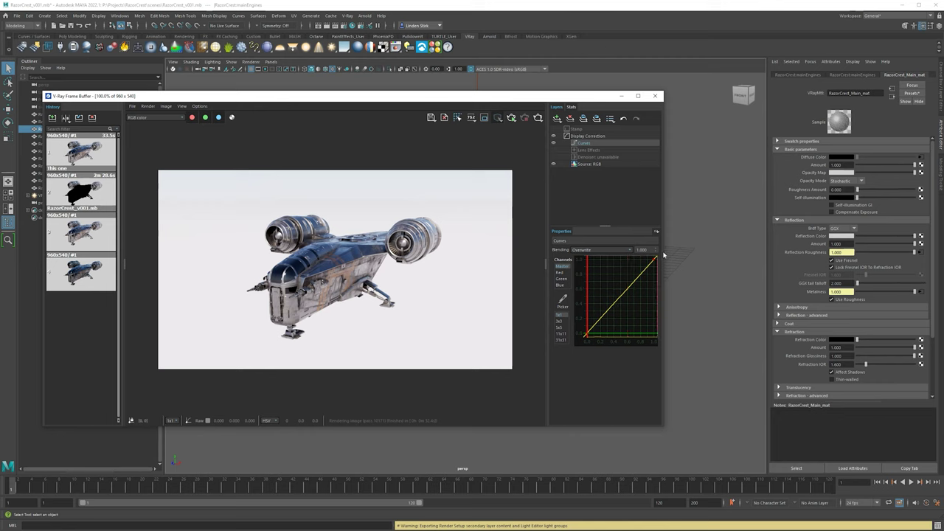
pyautogui.click(629, 287)
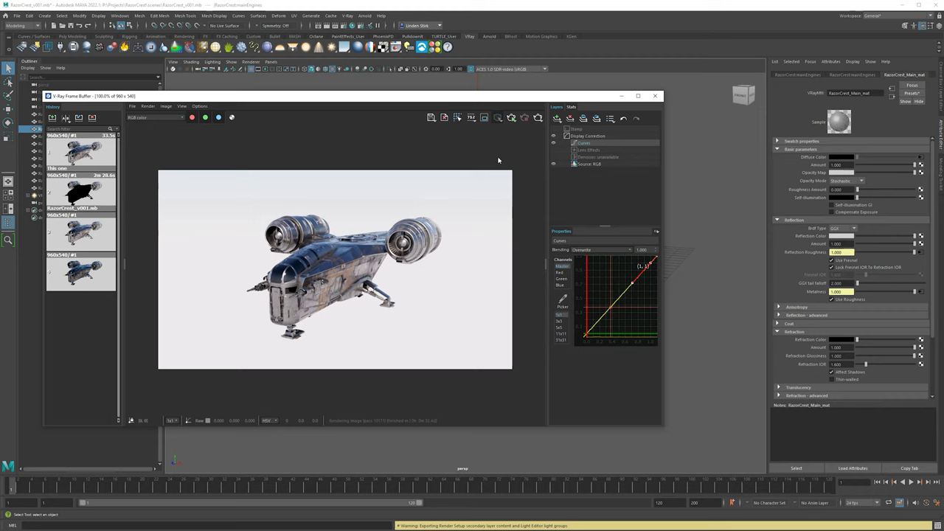
pyautogui.moveTo(632, 283); pyautogui.dragTo(621, 273)
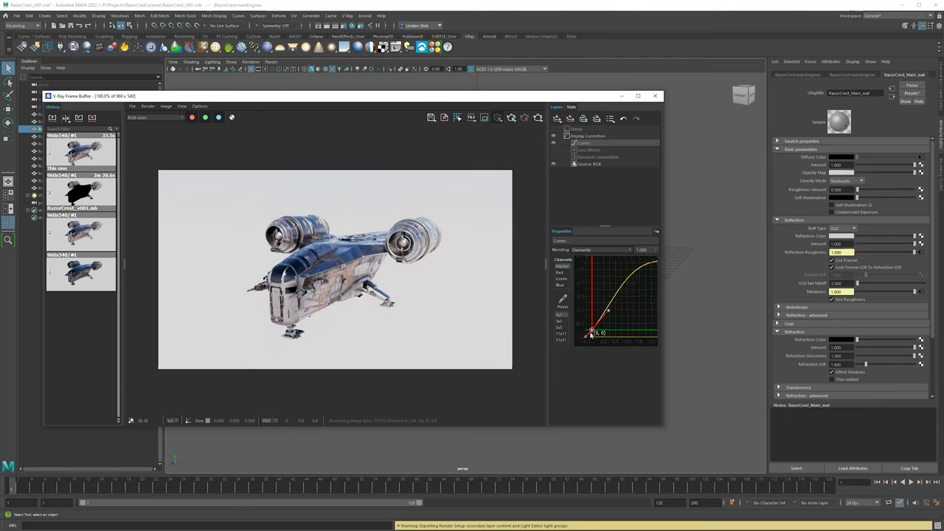
pyautogui.moveTo(591, 330); pyautogui.dragTo(609, 304)
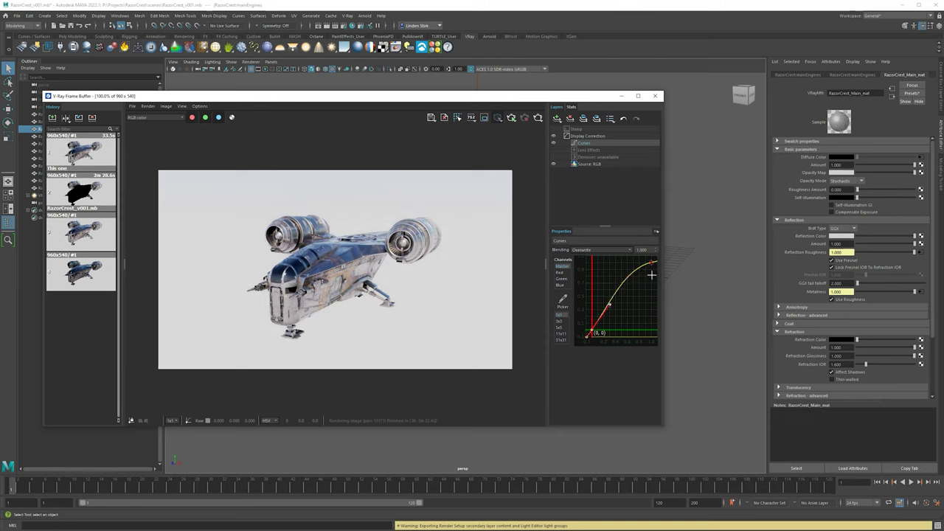
pyautogui.moveTo(652, 264); pyautogui.dragTo(623, 271)
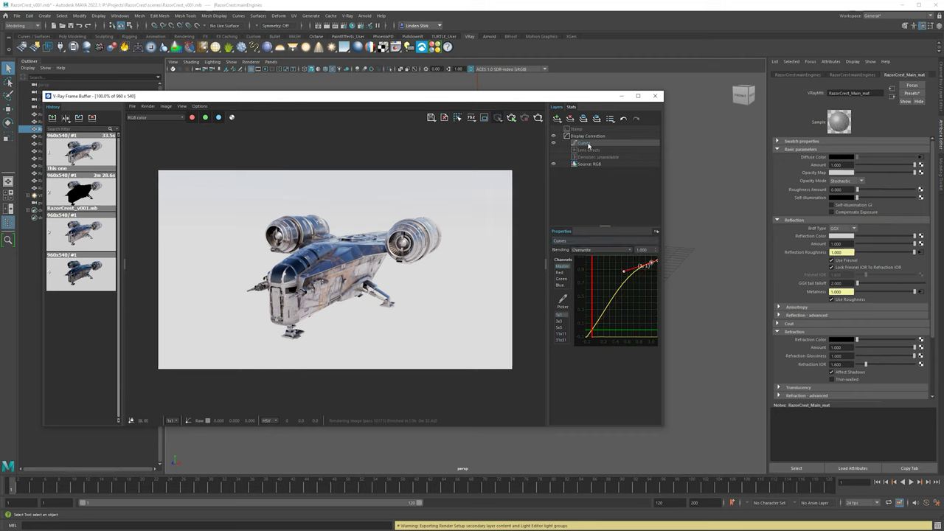
# Step: Add a White Balance layer and raise its Temperature to 10000
pyautogui.rightClick(560, 124)
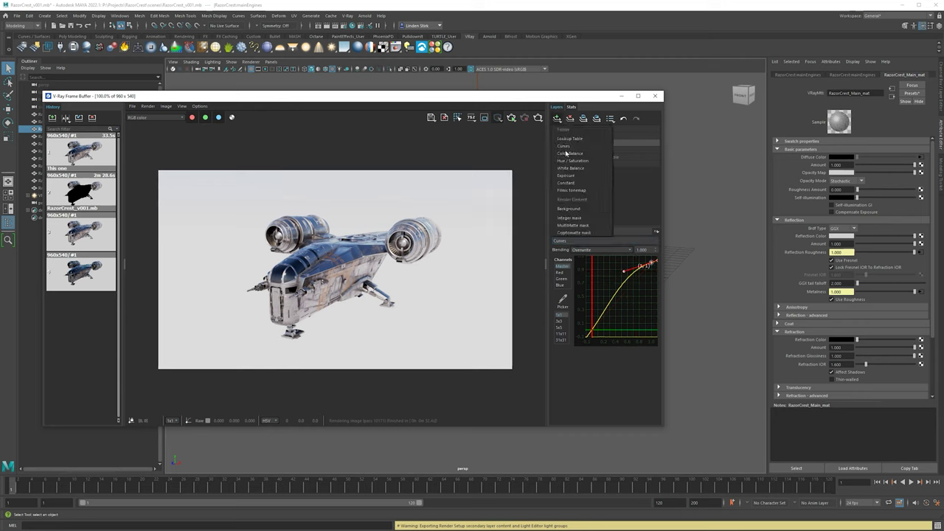
pyautogui.click(584, 169)
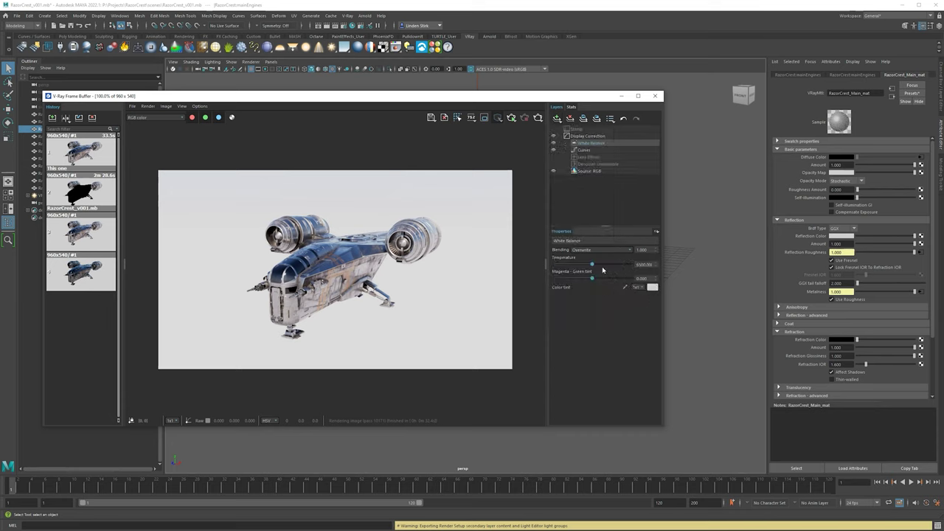
pyautogui.moveTo(592, 264); pyautogui.dragTo(633, 271)
pyautogui.scroll(2, 346, 254)
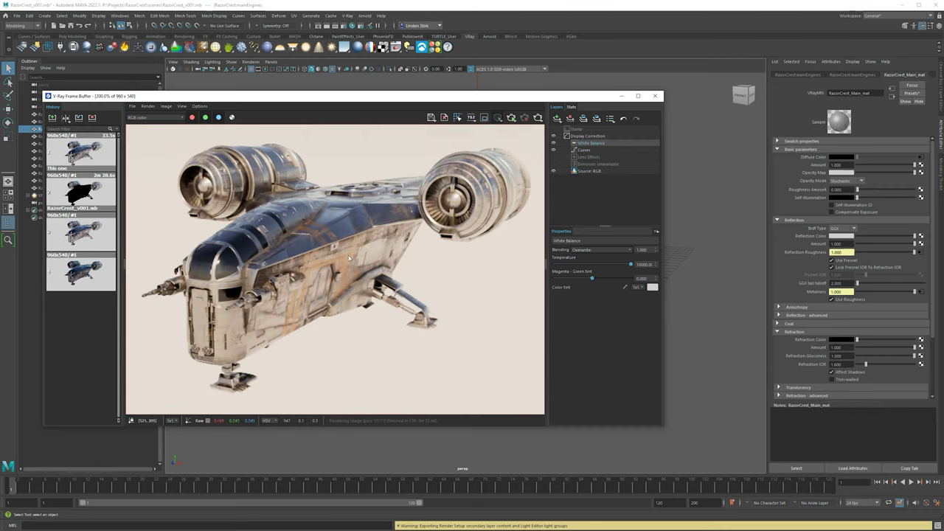
pyautogui.scroll(-2, 335, 194)
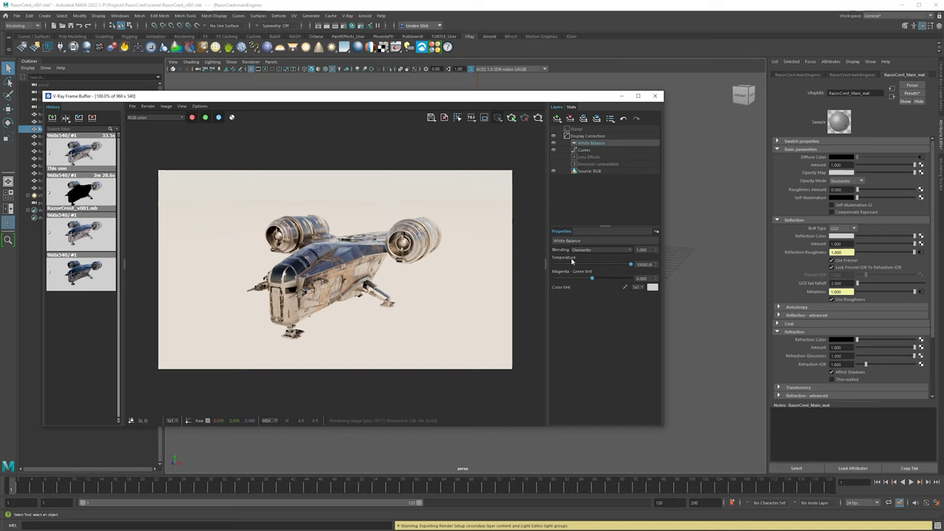
# Step: Inspect the Curves and Display Correction layers, then bring up the layers' Reset/Save/Save all as LUT menu
pyautogui.keyDown('ctrl'); pyautogui.click(582, 144); pyautogui.keyUp('ctrl')
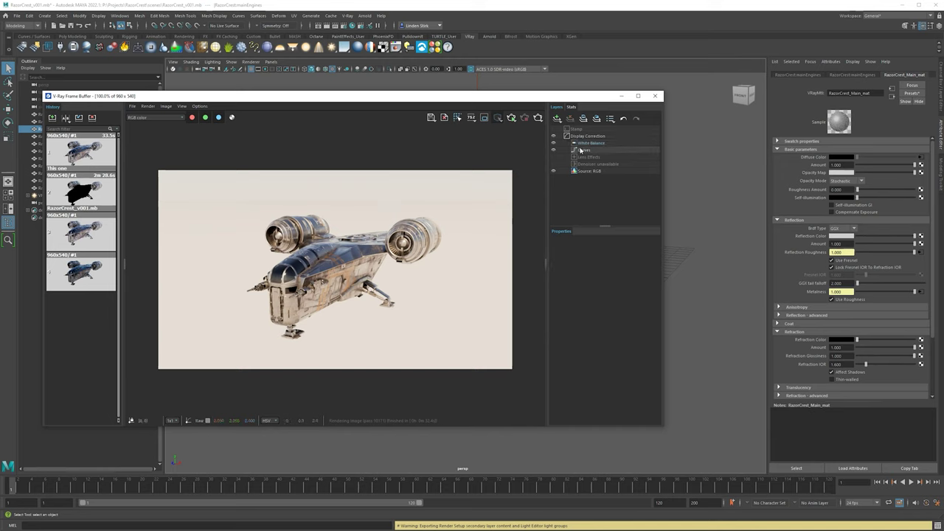
pyautogui.click(587, 149)
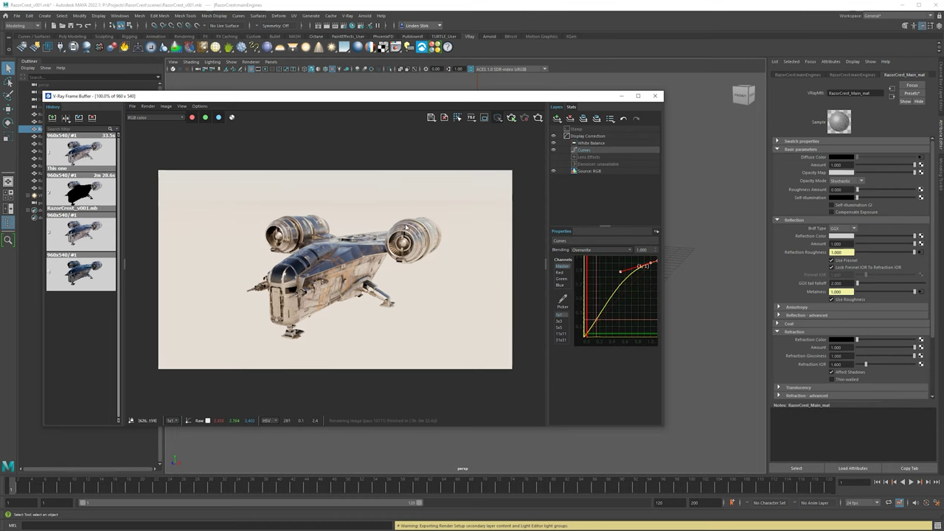
pyautogui.scroll(1, 364, 251)
pyautogui.scroll(-1, 381, 258)
pyautogui.click(587, 136)
pyautogui.rightClick(587, 138)
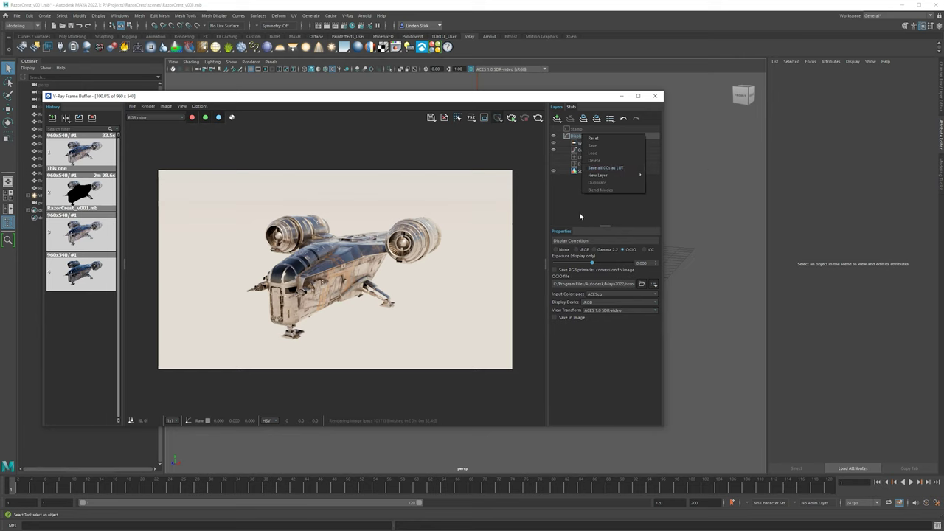
pyautogui.click(585, 186)
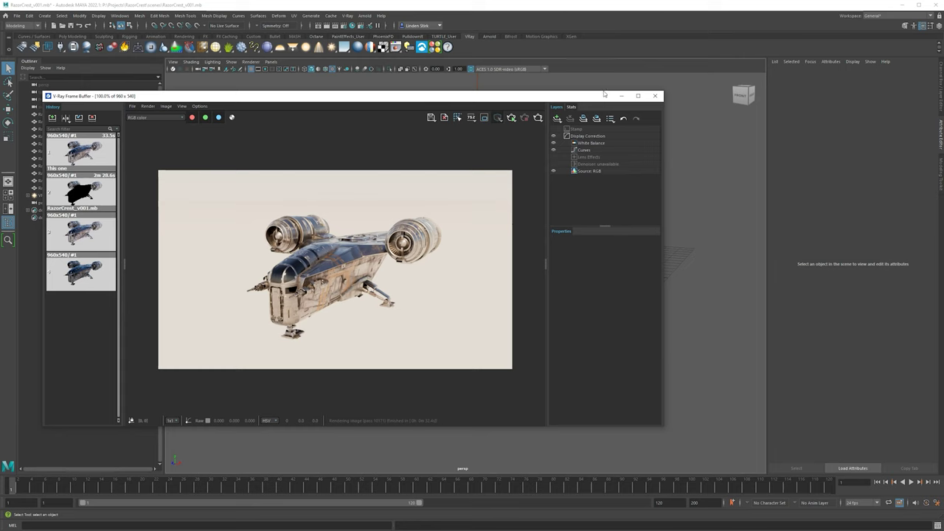
pyautogui.moveTo(591, 100); pyautogui.dragTo(632, 81)
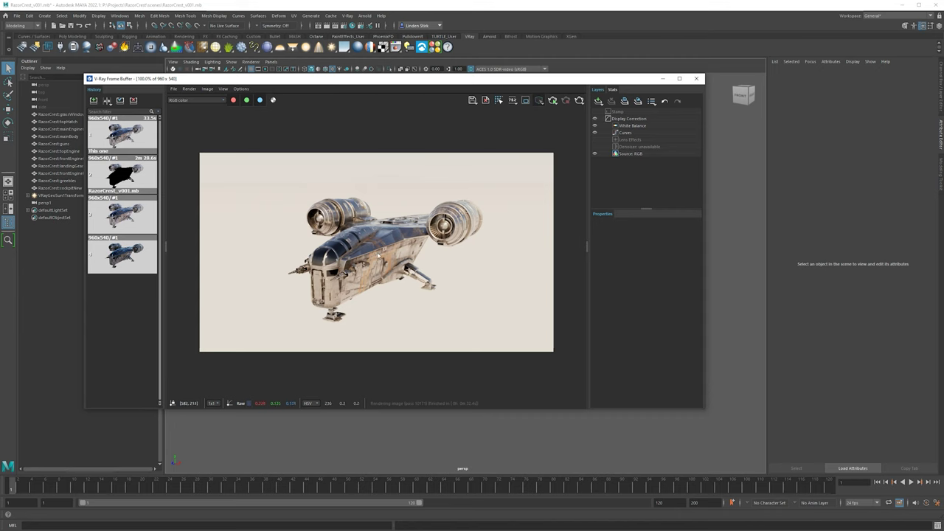
pyautogui.scroll(2, 378, 256)
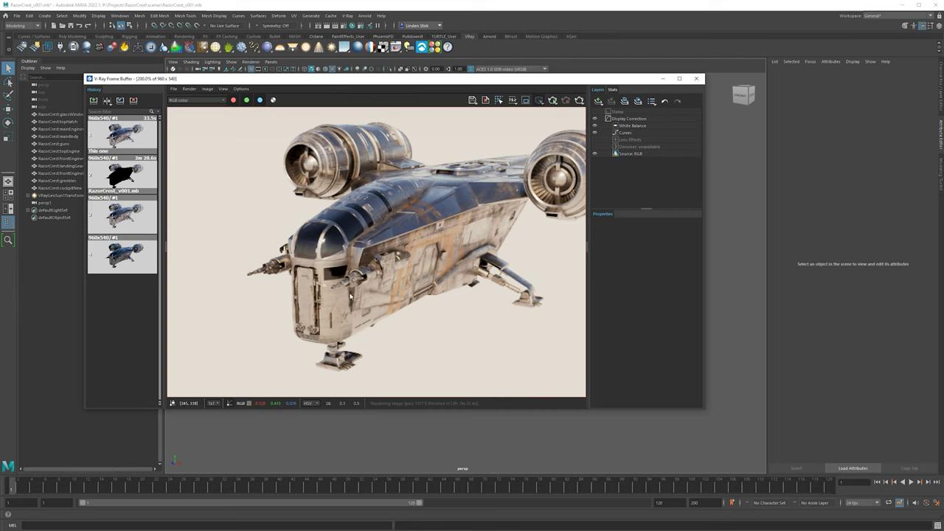
pyautogui.click(309, 404)
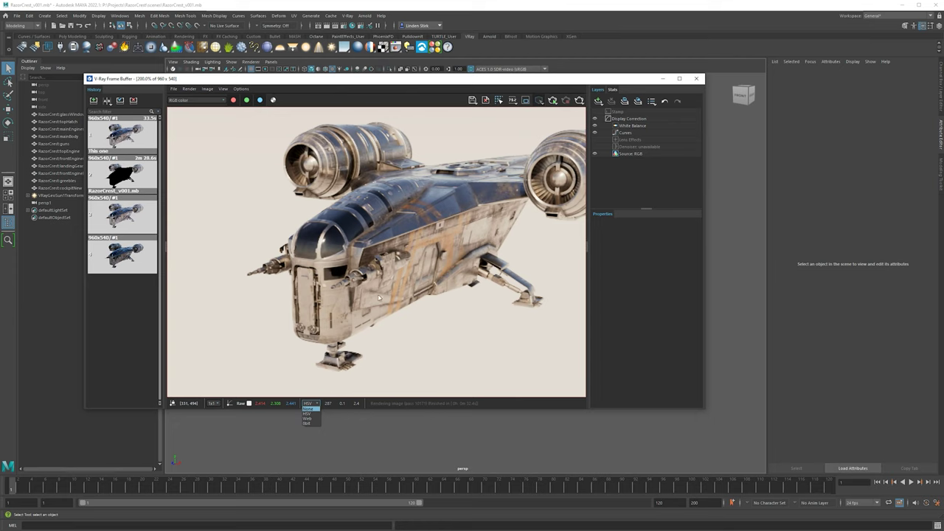
pyautogui.click(447, 202)
pyautogui.scroll(-2, 453, 200)
pyautogui.scroll(2, 374, 231)
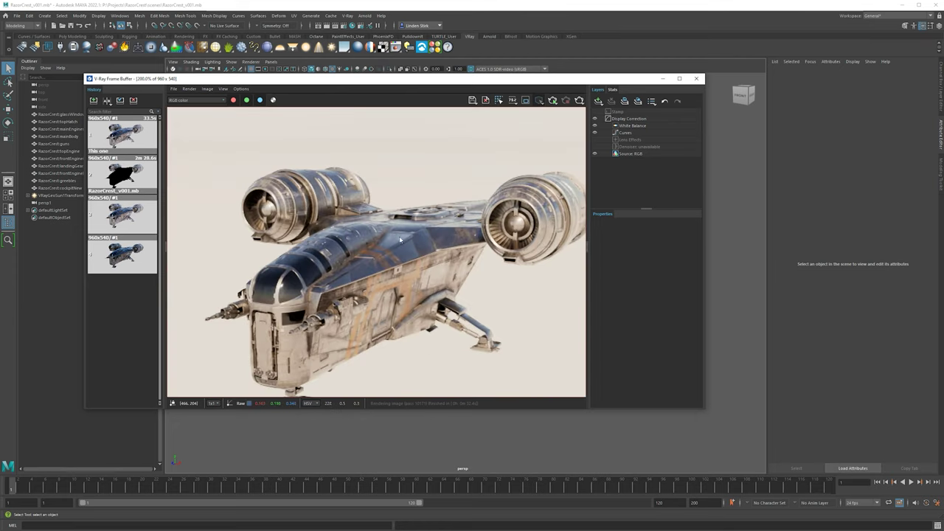
pyautogui.scroll(-2, 436, 210)
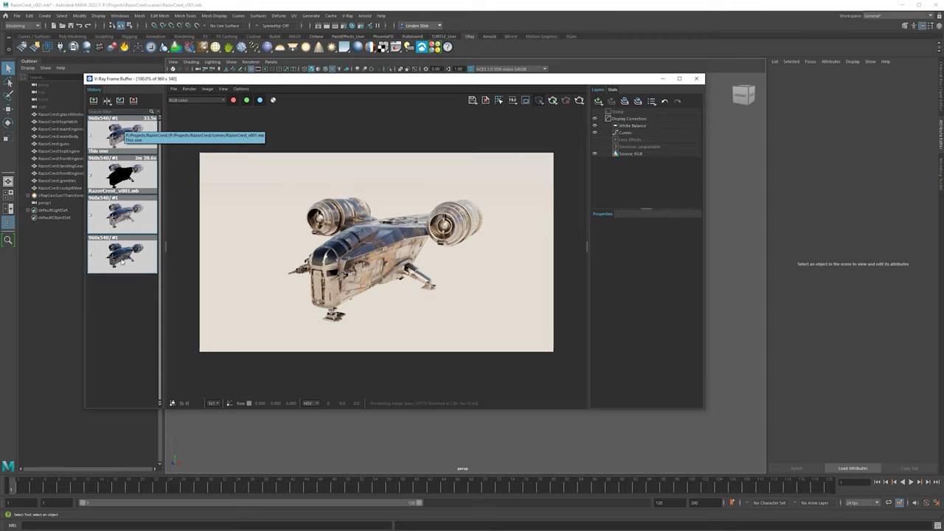
# Step: Delete all history renders, clear the image, and remove the White Balance and Curves layers
pyautogui.click(133, 100)
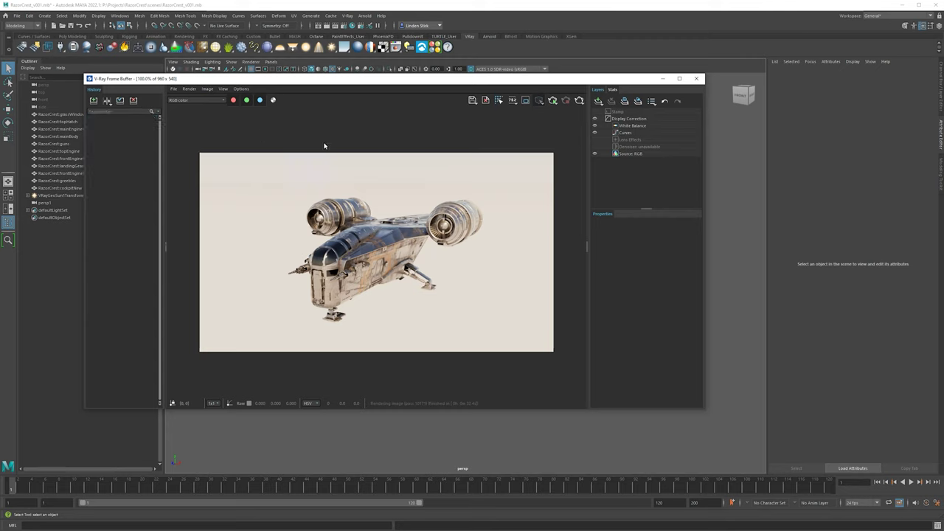
pyautogui.click(488, 101)
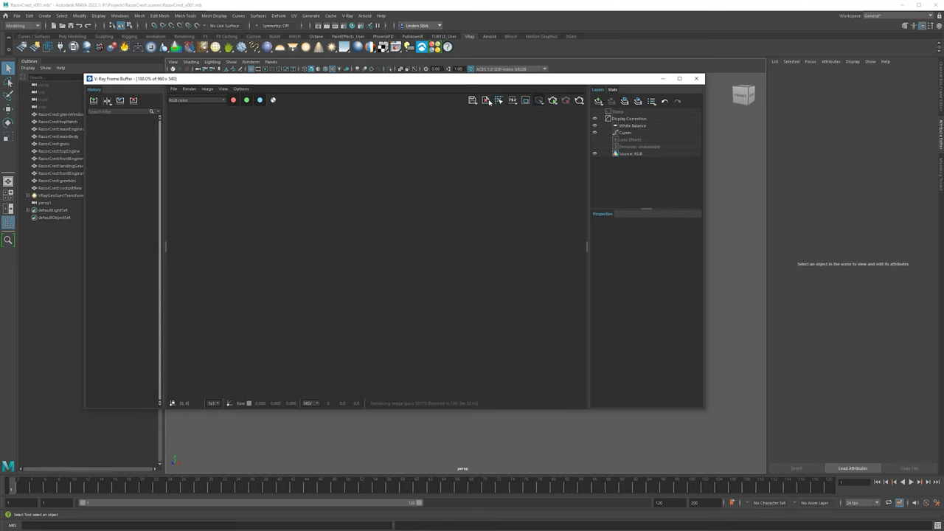
pyautogui.click(625, 126)
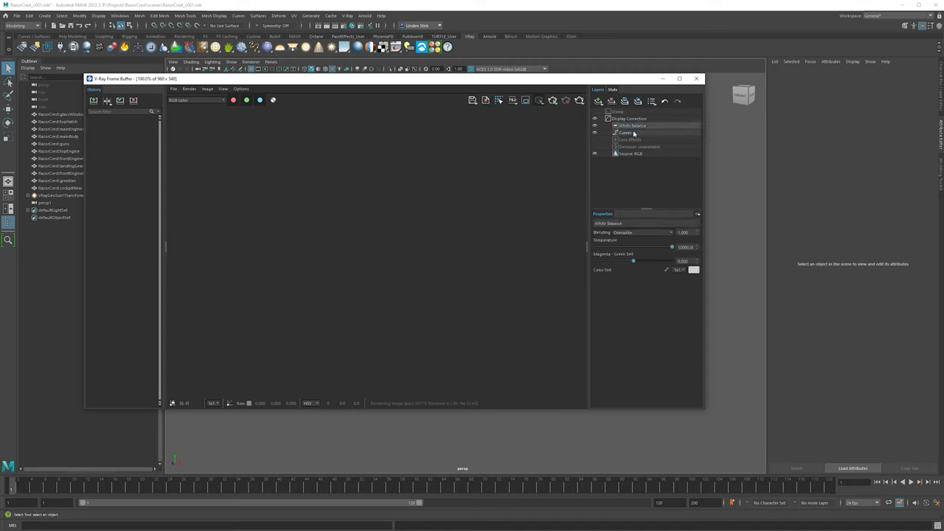
pyautogui.click(631, 132)
pyautogui.click(628, 125)
pyautogui.click(612, 101)
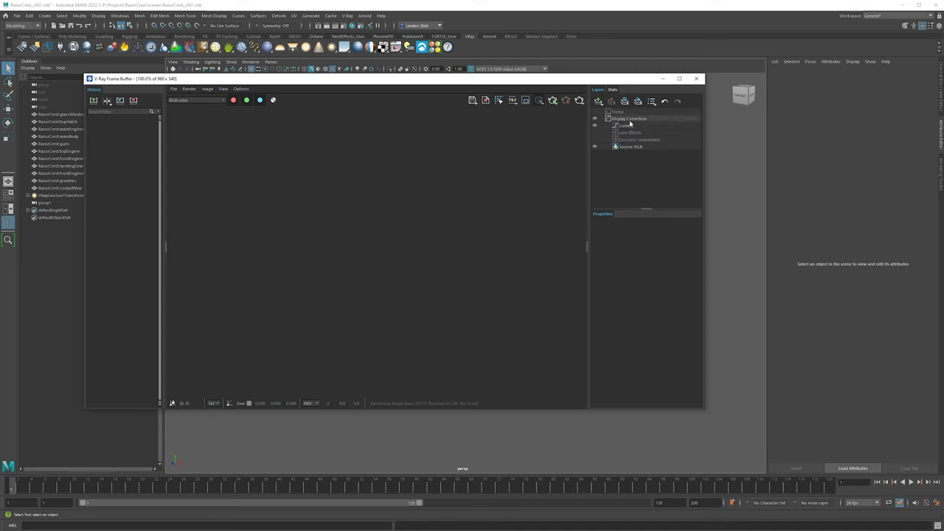
pyautogui.click(624, 126)
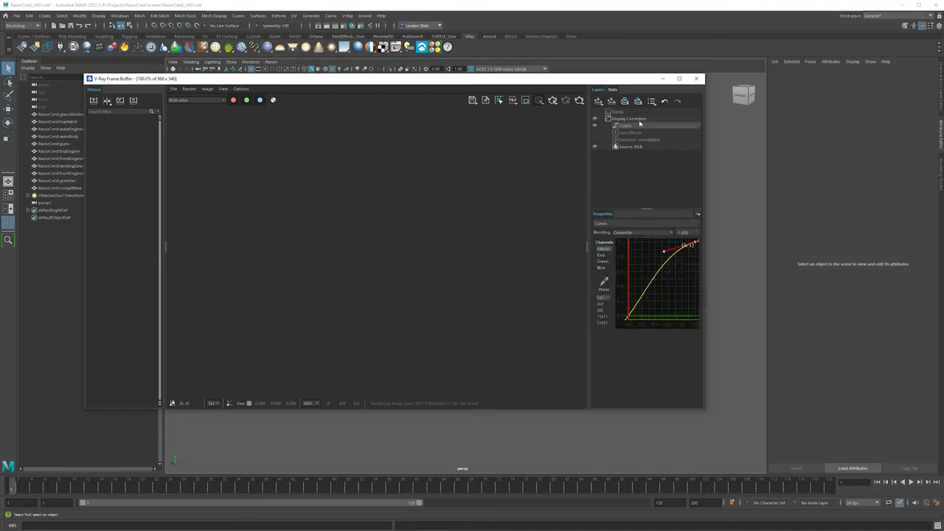
pyautogui.click(612, 102)
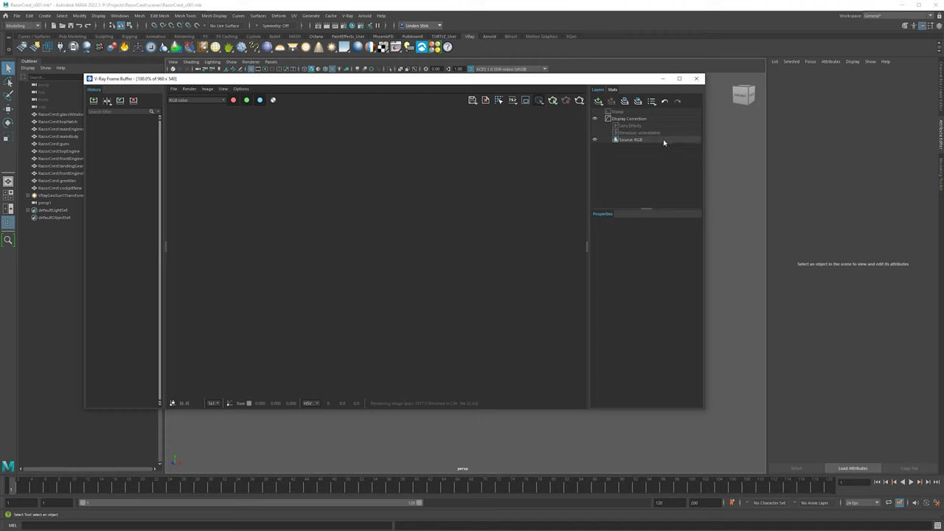
# Step: Close the VFB and, after re-rendering, switch the displayed channel from colour to specular
pyautogui.click(660, 79)
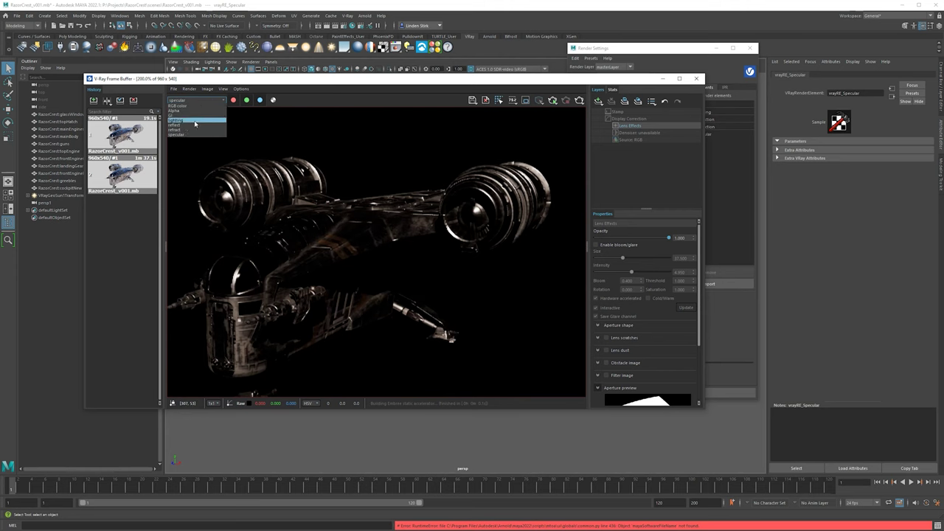
pyautogui.click(195, 122)
pyautogui.click(193, 99)
pyautogui.click(181, 136)
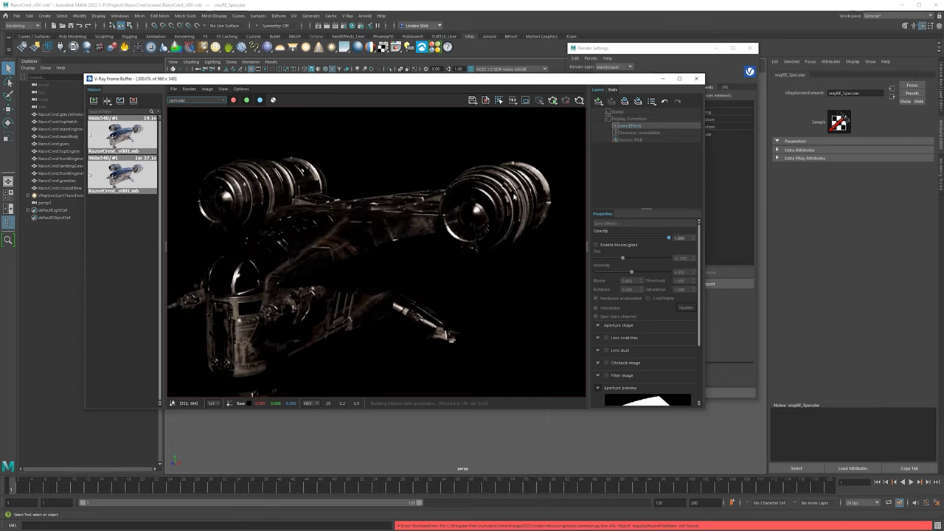